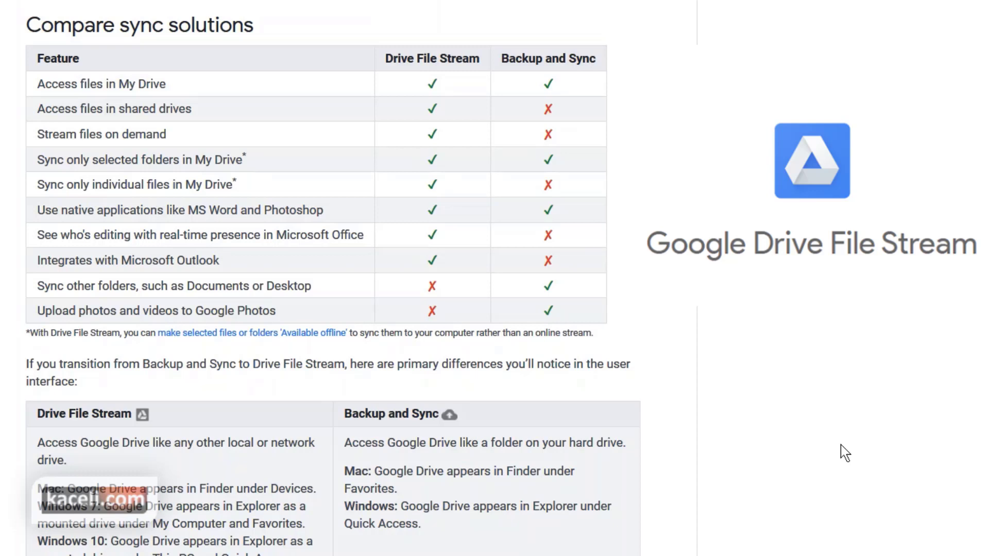
Highlight the shared drives, stream-on-demand and selective folder sync features, then clear the highlight.
drag(191, 109, 36, 109)
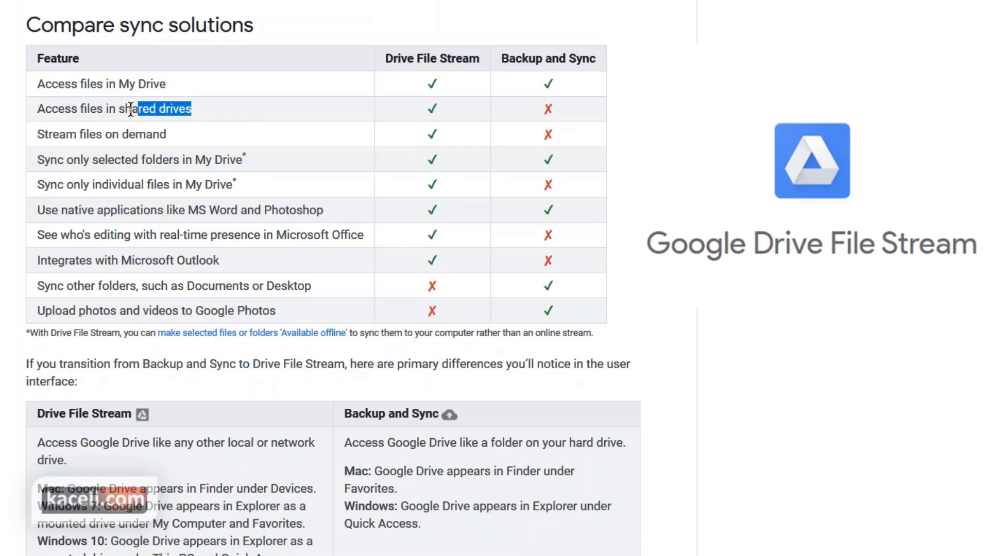
drag(192, 134, 26, 136)
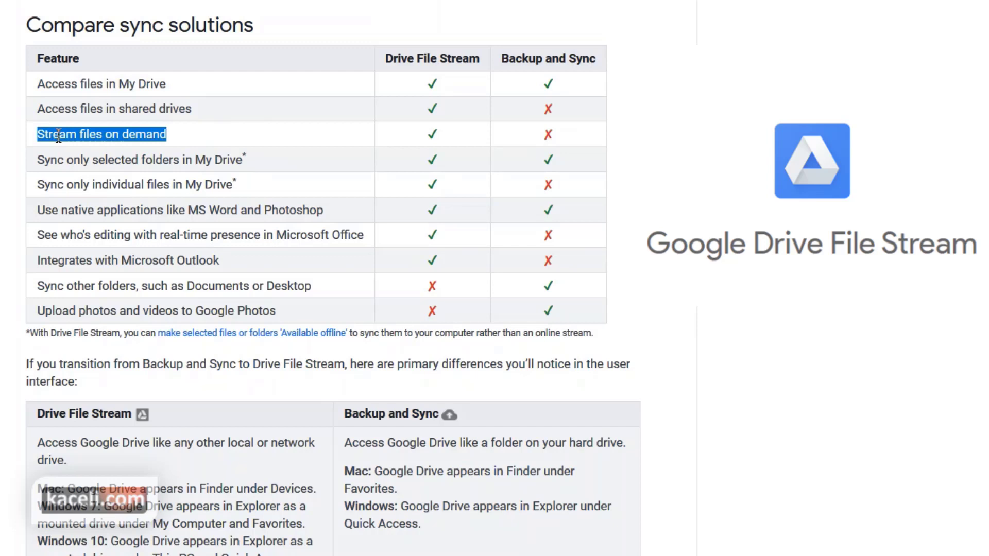
drag(248, 159, 36, 160)
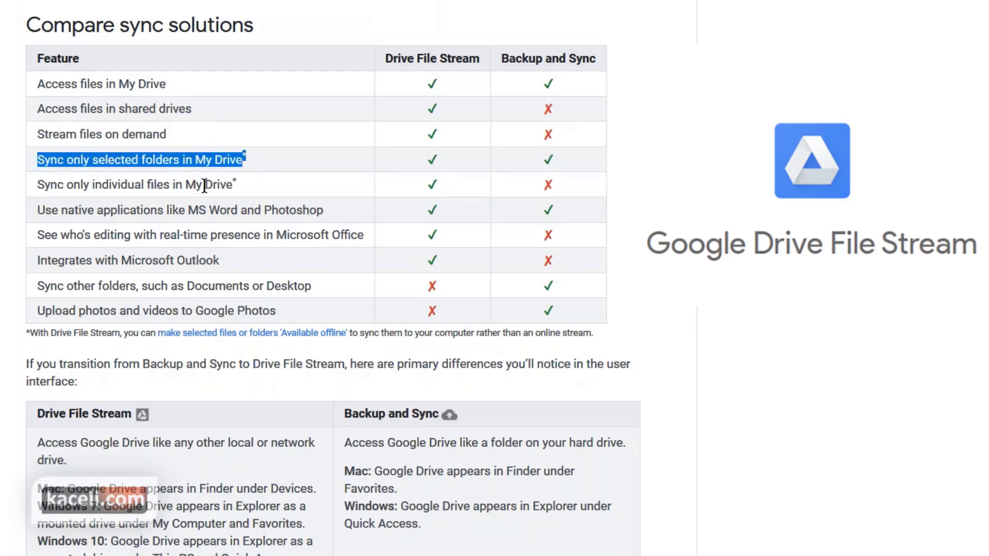
click(239, 194)
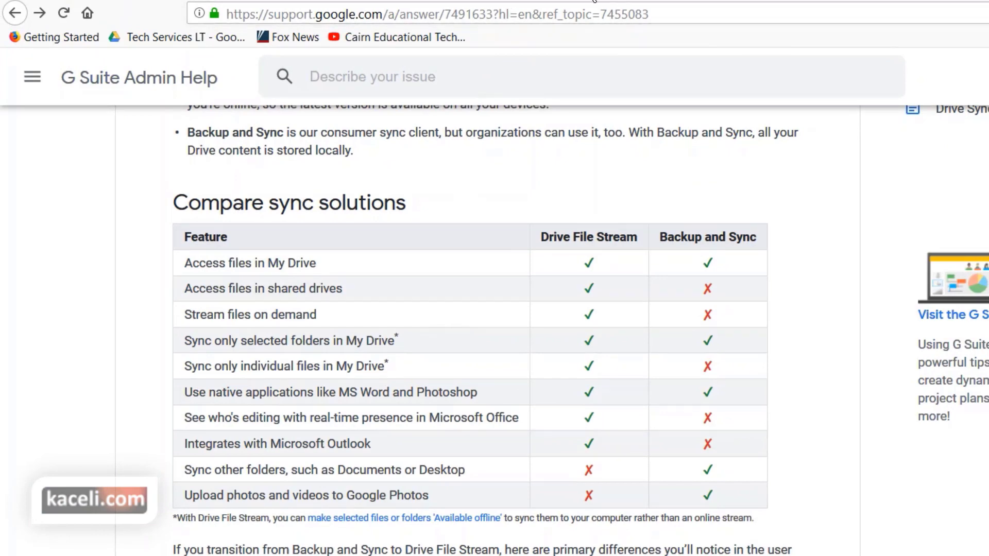
Load drive.google.com and sign in with the account email and password.
click(511, 13)
text(drive.google.com/)
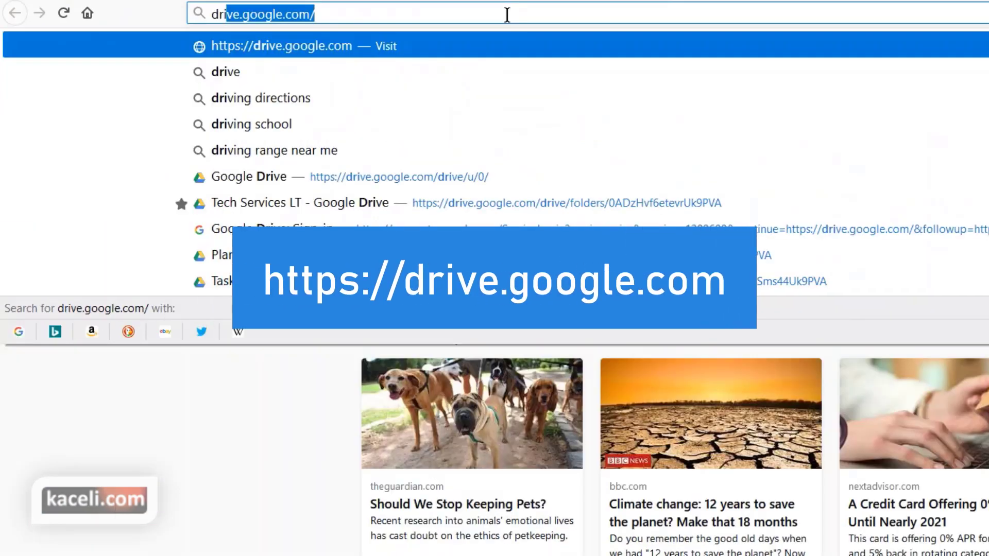
key(Return)
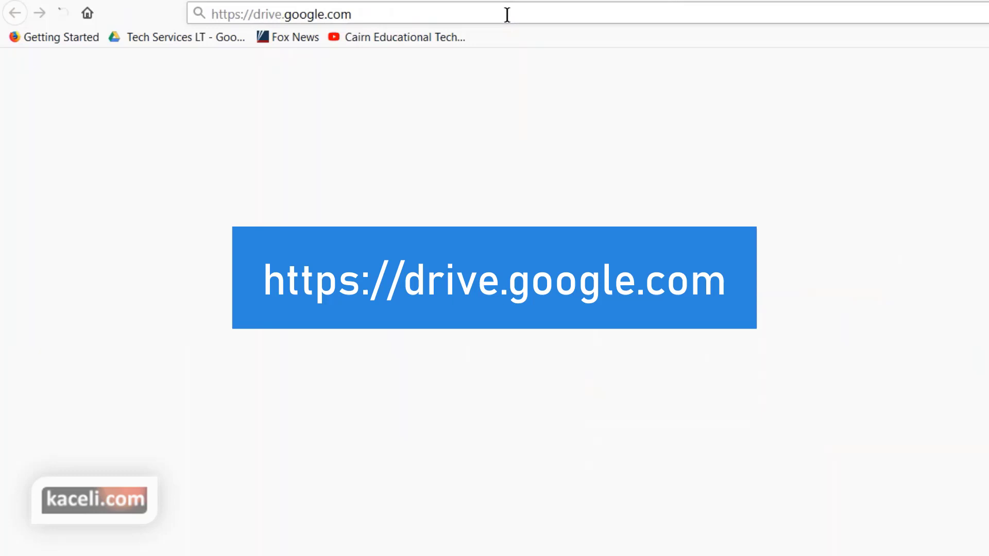
click(653, 516)
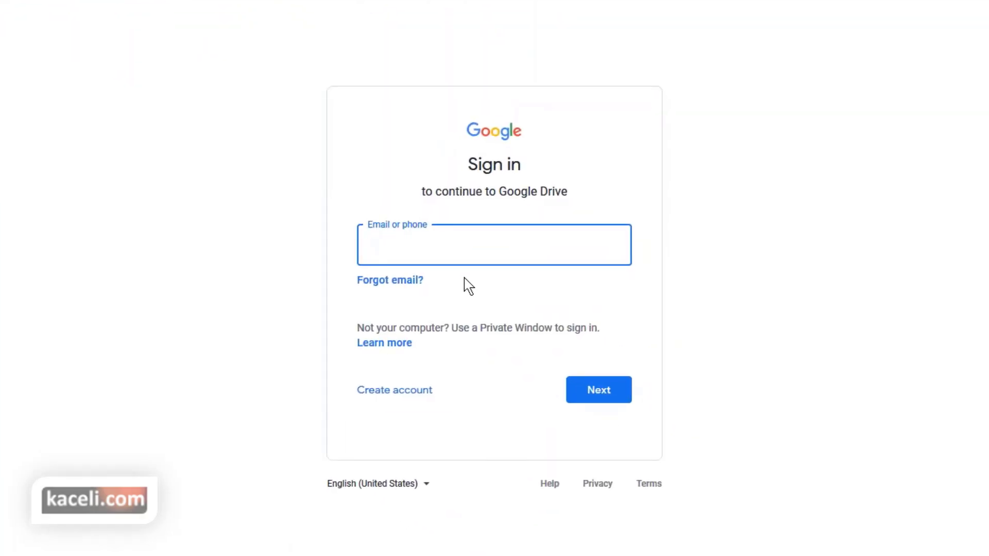
click(592, 394)
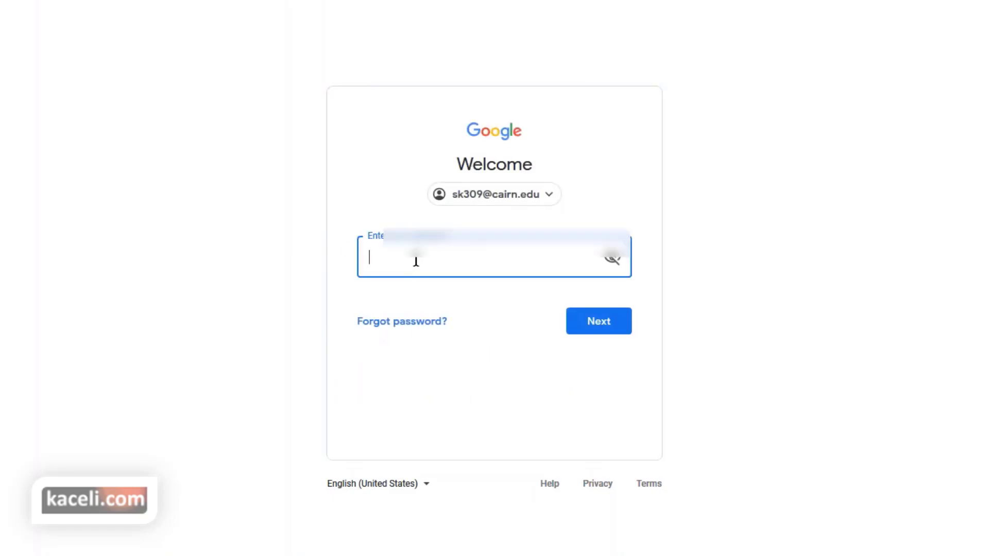
text(*********)
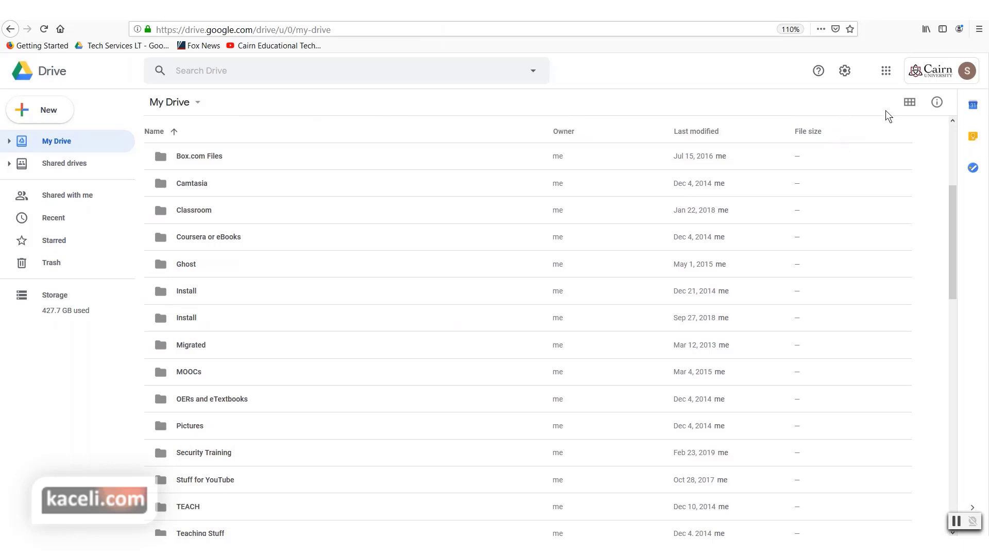
Choose Get Drive File Stream for Windows from Drive settings and expand Download & install.
click(844, 72)
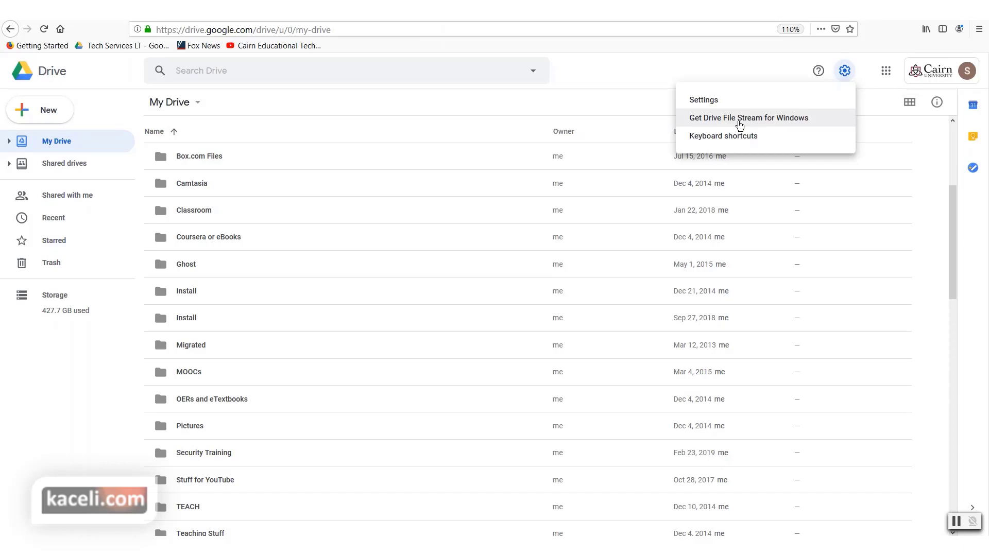
click(743, 124)
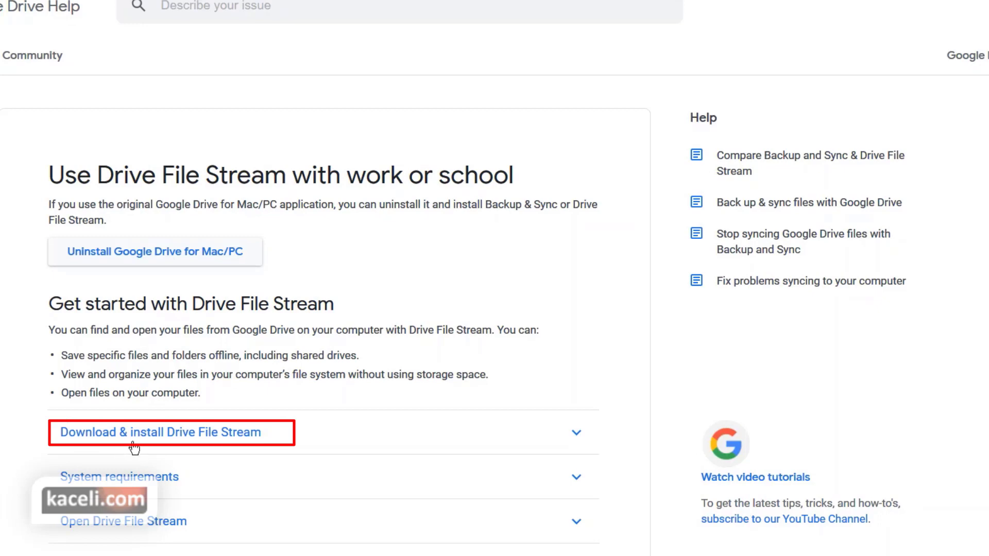
click(137, 444)
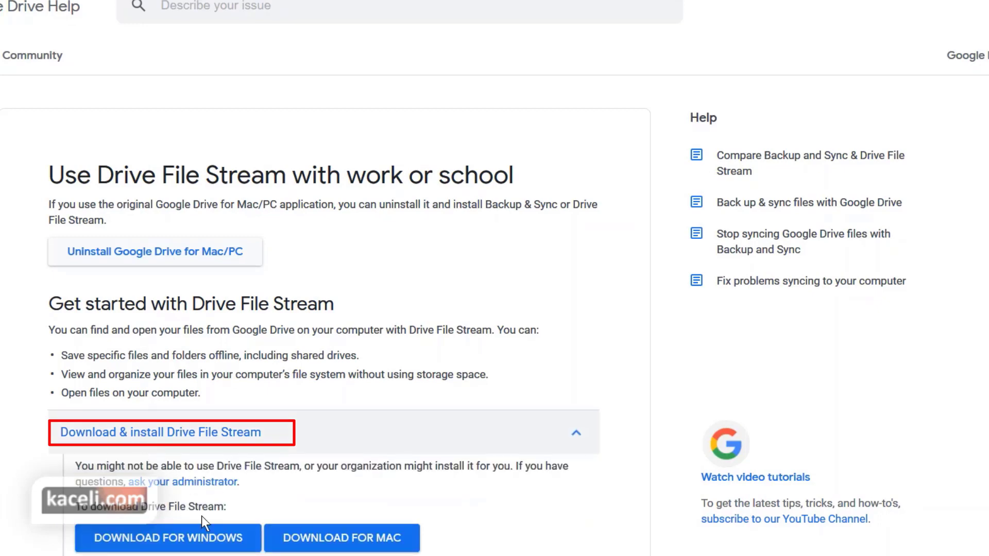
scroll(202, 516, down, 2)
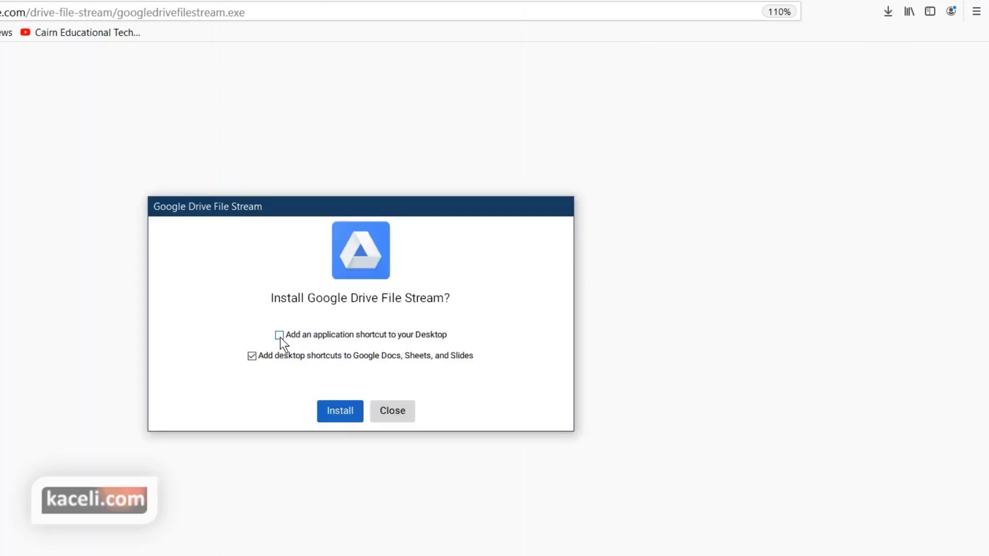
Install Drive File Stream with a desktop shortcut and paste the account email to sign in.
click(280, 336)
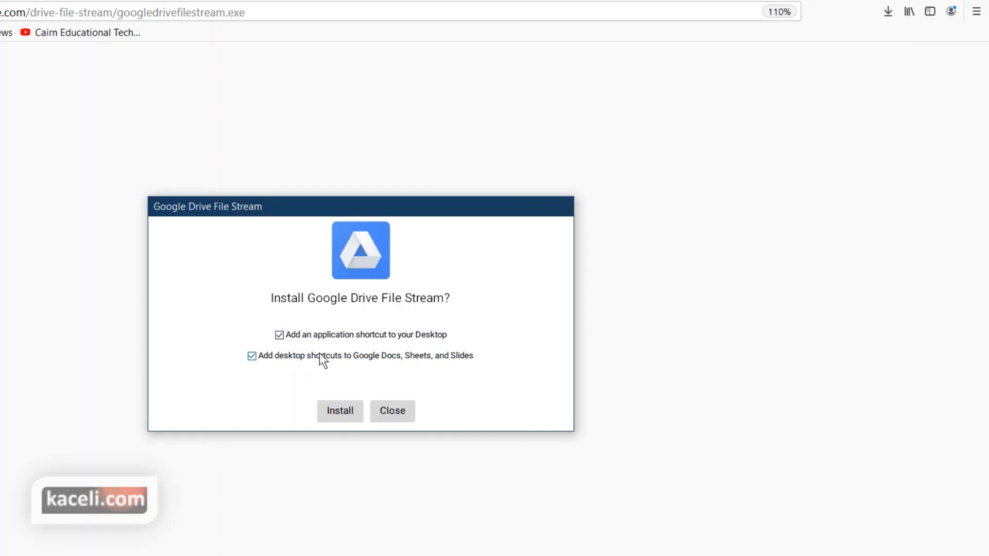
click(344, 413)
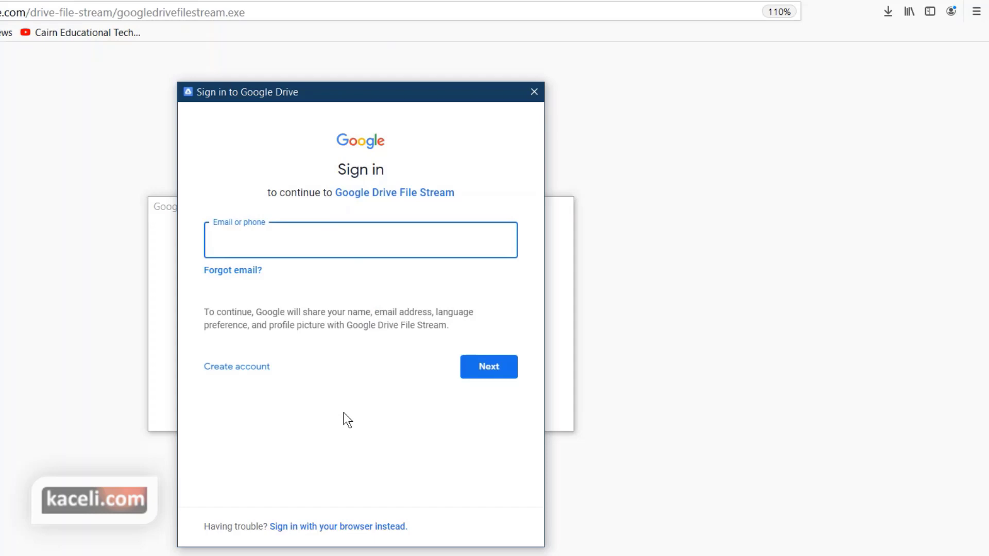
key(ctrl+v)
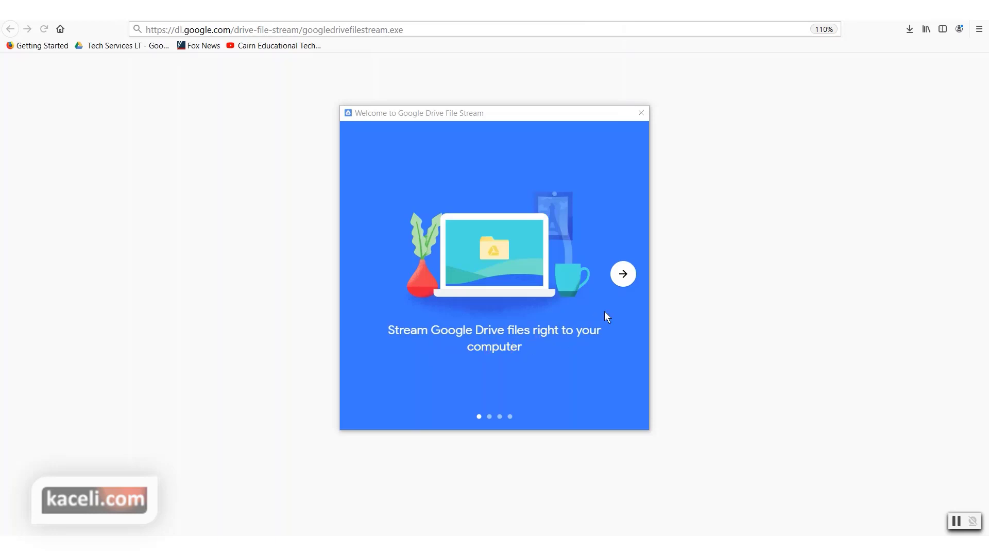
Advance through the welcome slides, past the offline availability slide, to the last one.
click(623, 274)
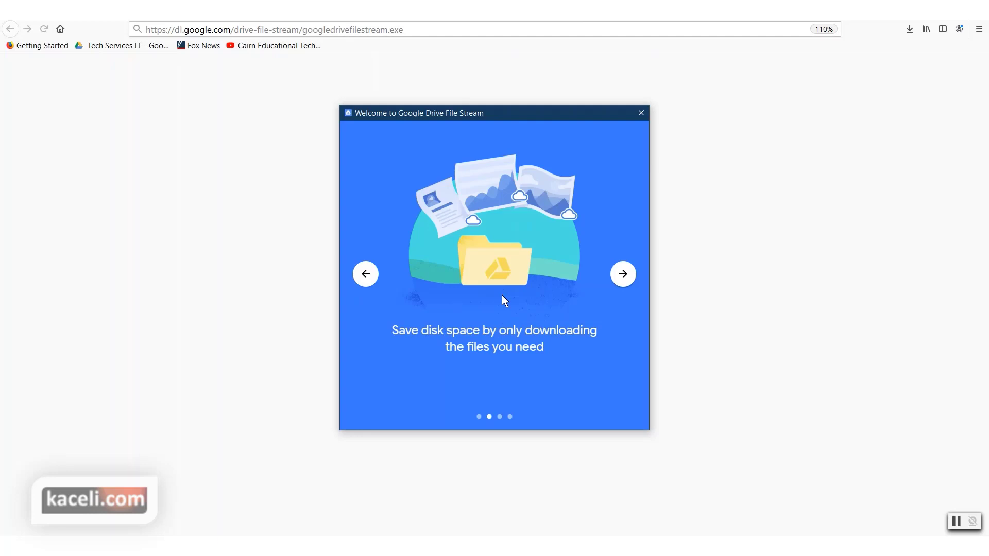
click(619, 283)
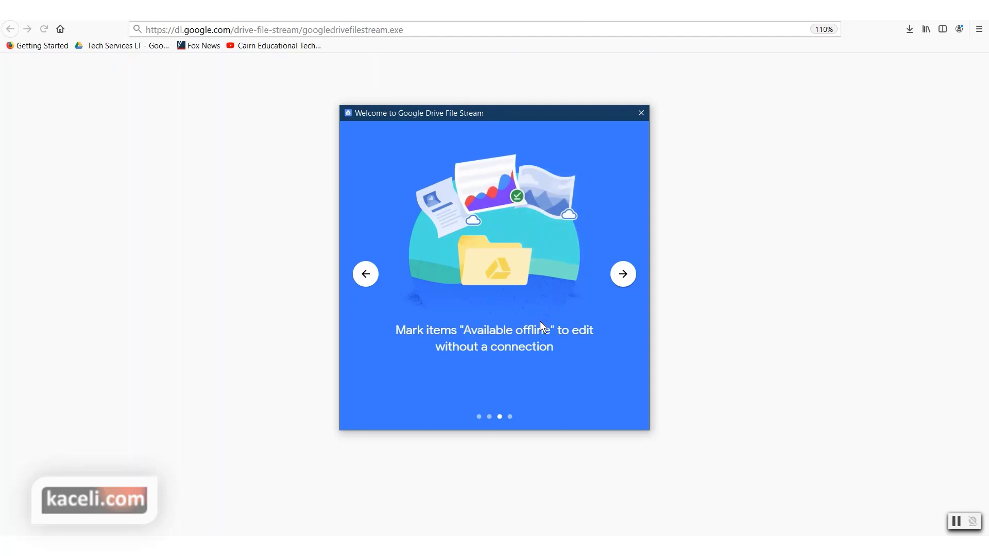
click(626, 278)
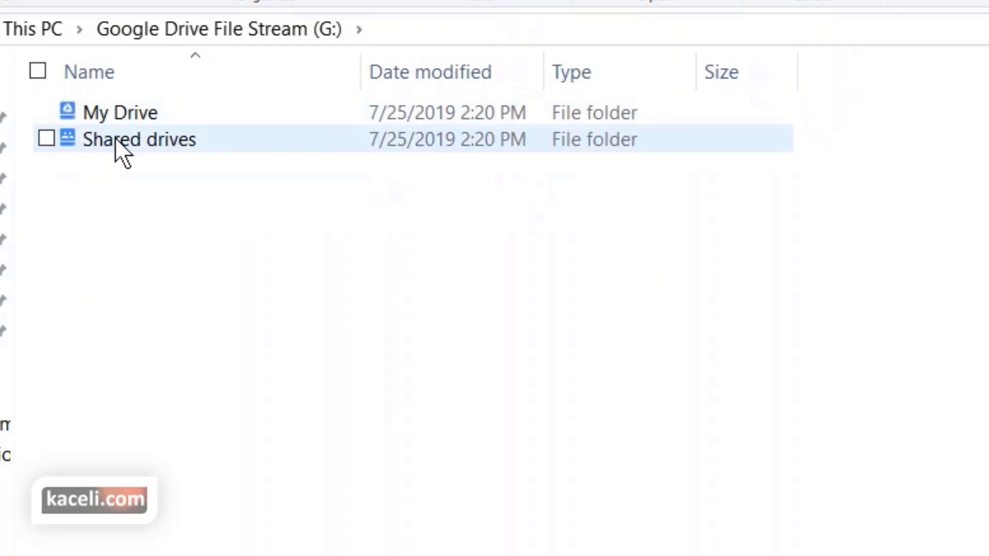
double_click(114, 144)
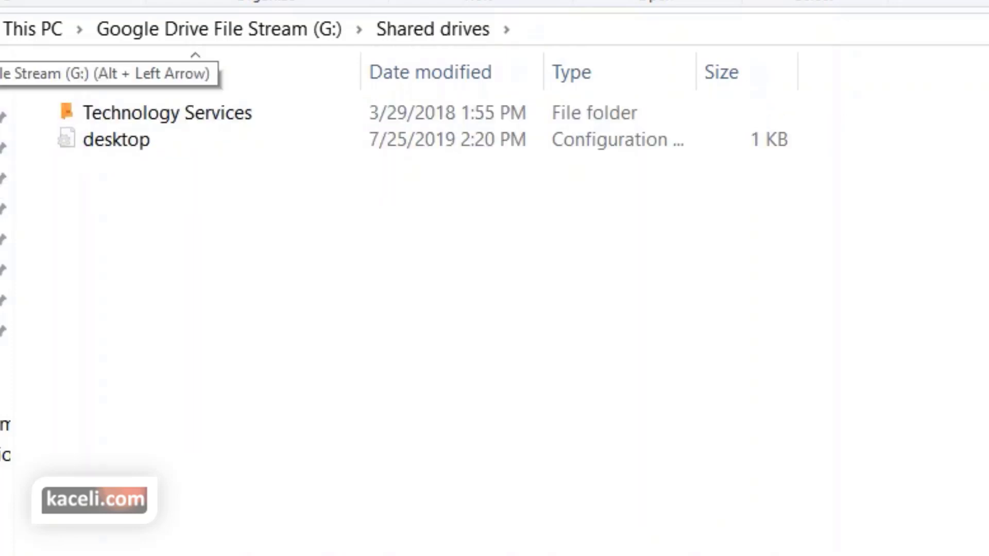
click(7, 96)
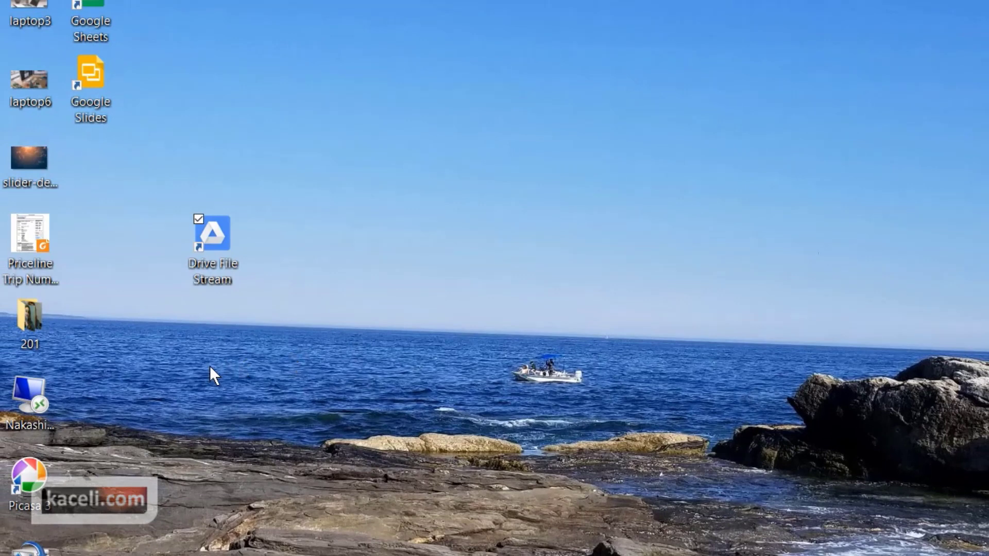
double_click(216, 240)
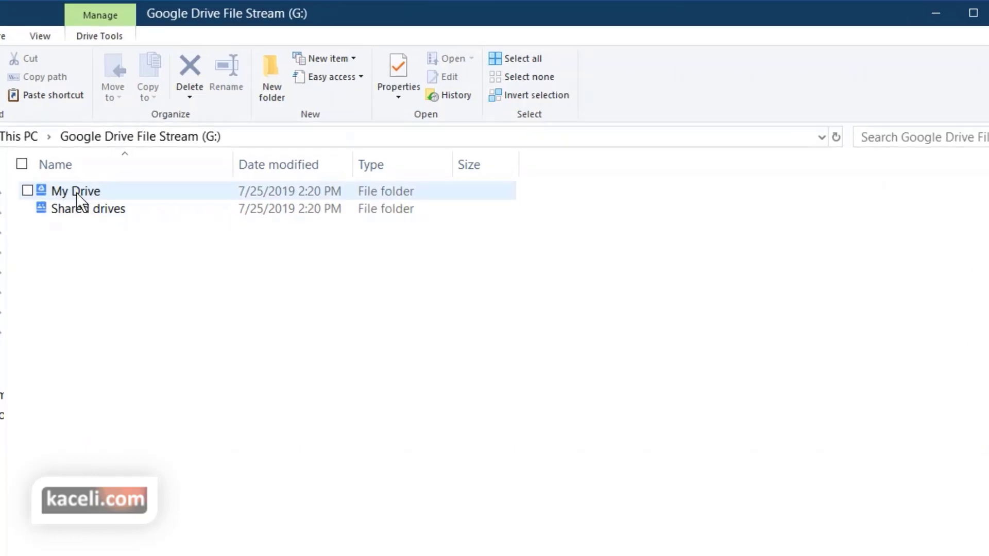
Browse My Drive > 1-Shared Files on G: and open the Using Word 2016 PDF.
double_click(76, 190)
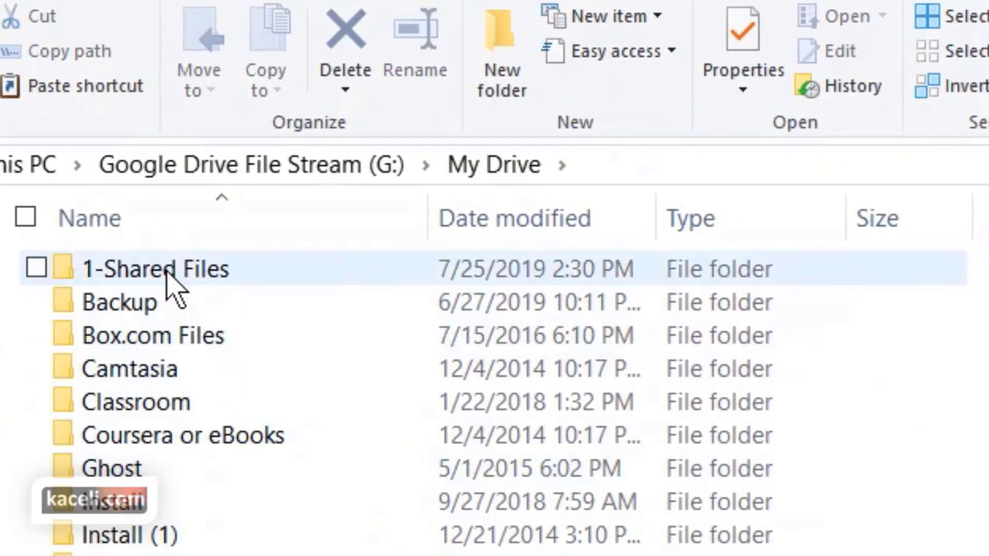
double_click(166, 274)
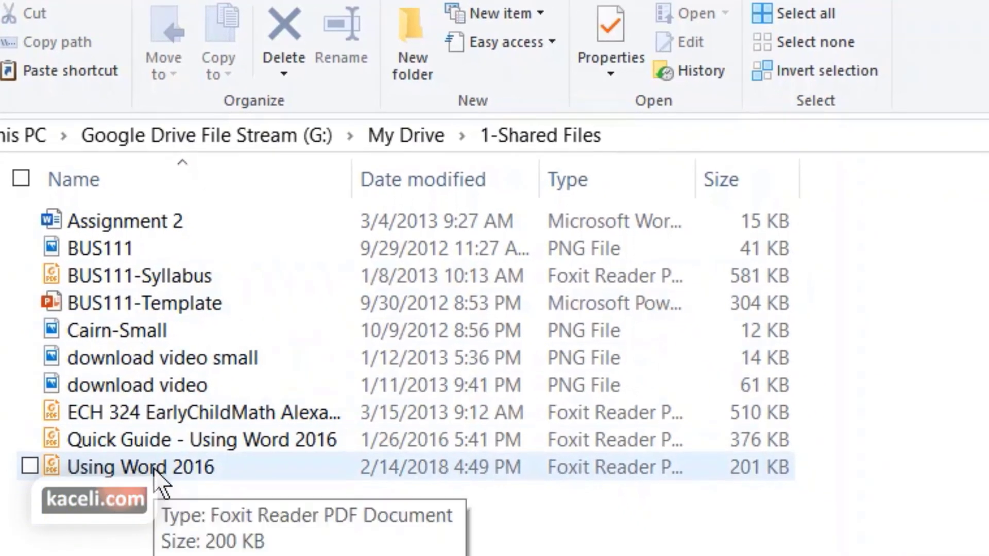
double_click(158, 483)
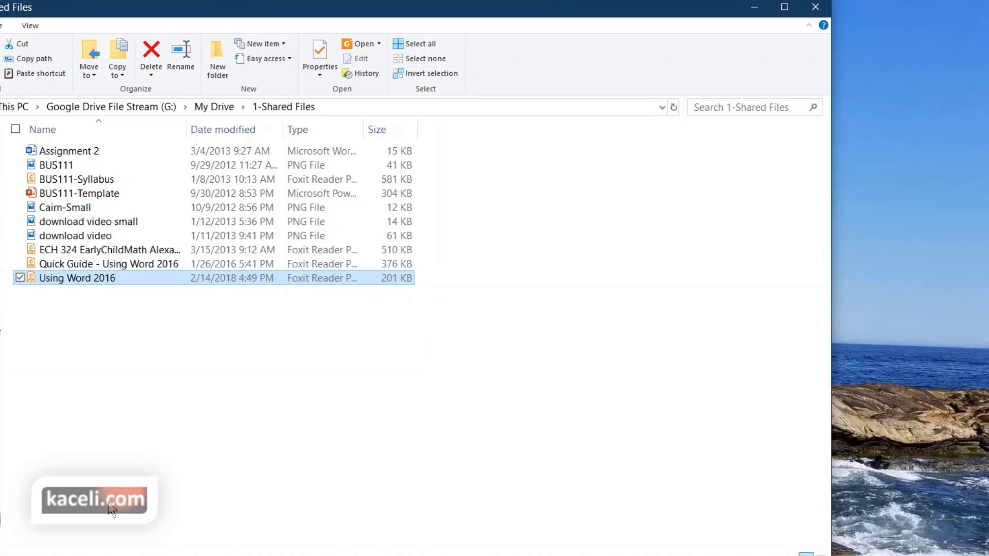
click(243, 476)
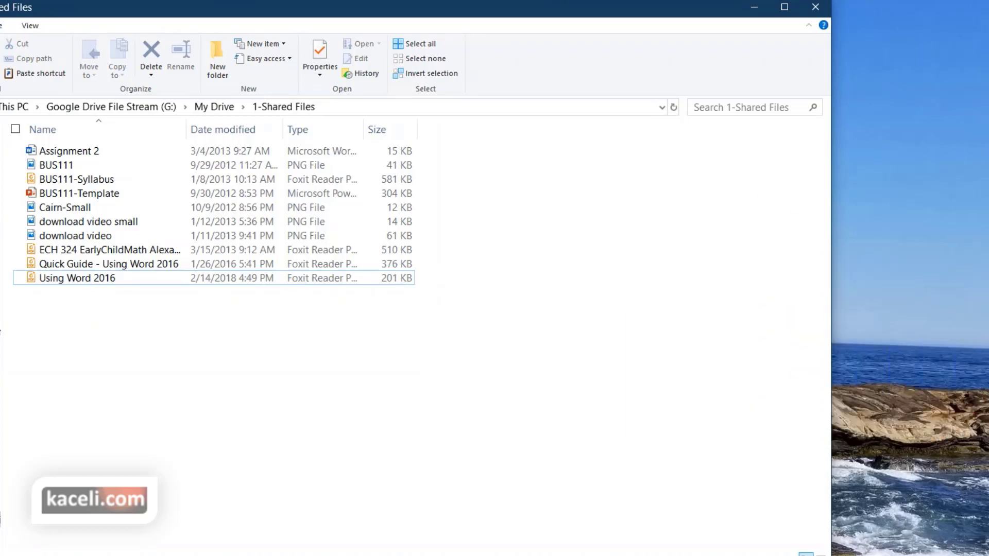
Navigate back up from 1-Shared Files to the G: drive's top level.
key(alt+Up)
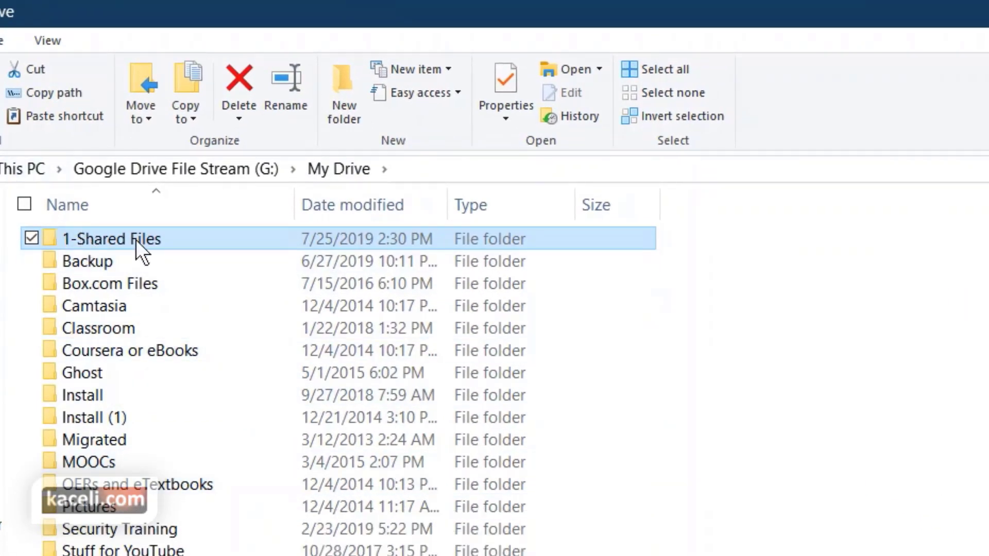
scroll(254, 386, down, 1)
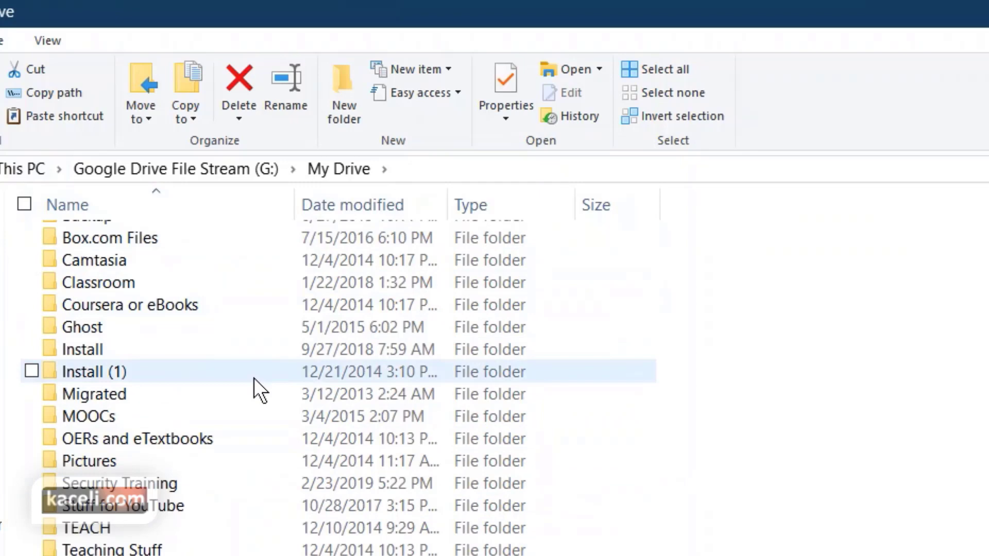
scroll(280, 488, down, 2)
scroll(280, 489, up, 3)
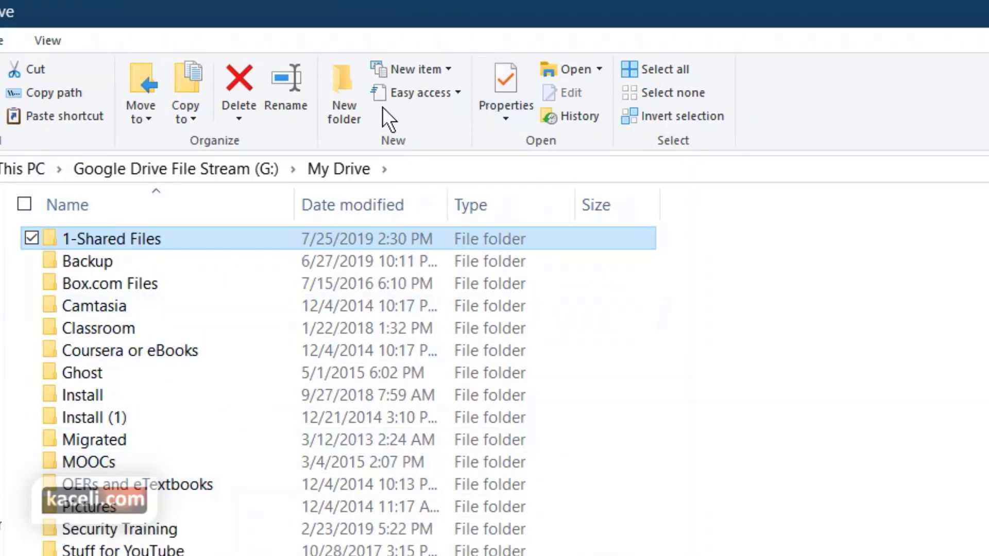
key(Return)
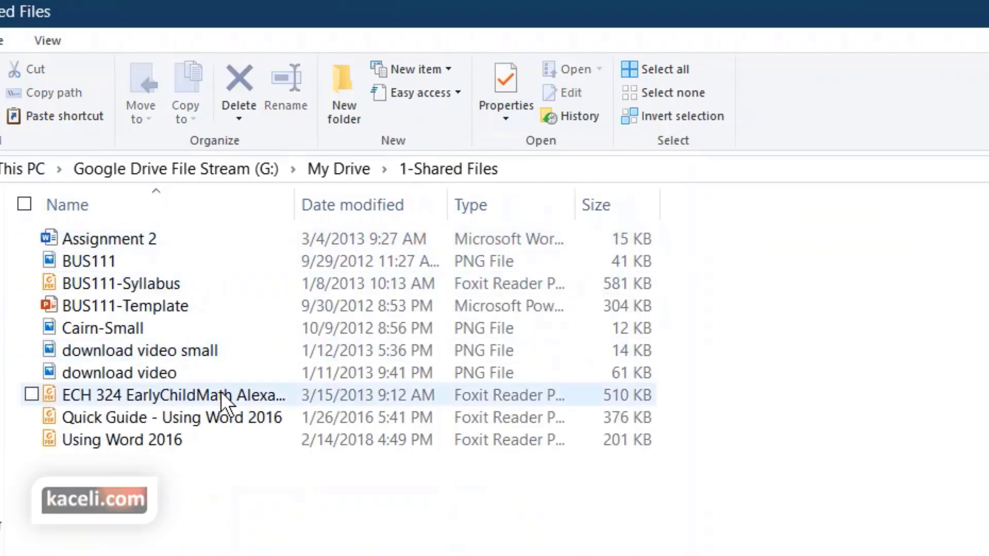
key(alt+Up)
key(alt+Up)
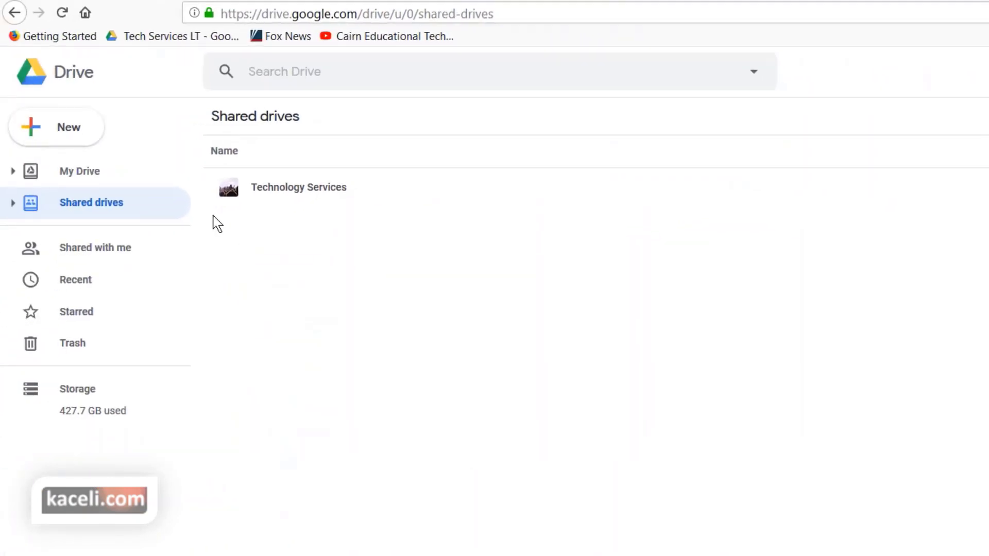
Drag SWK 451 Online Statistics from Shared with me into My Drive and select it there.
click(88, 175)
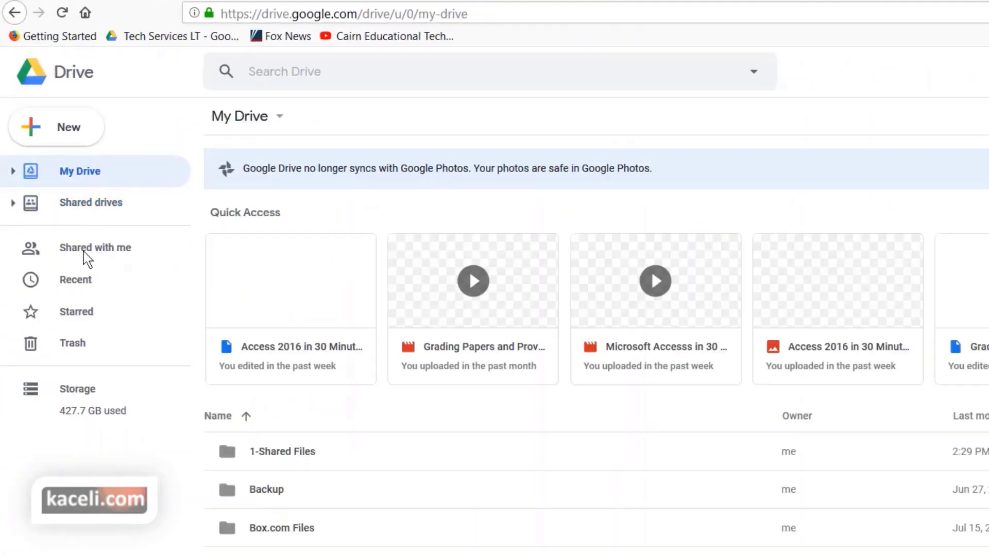
click(88, 255)
scroll(427, 387, down, 1)
scroll(427, 386, up, 1)
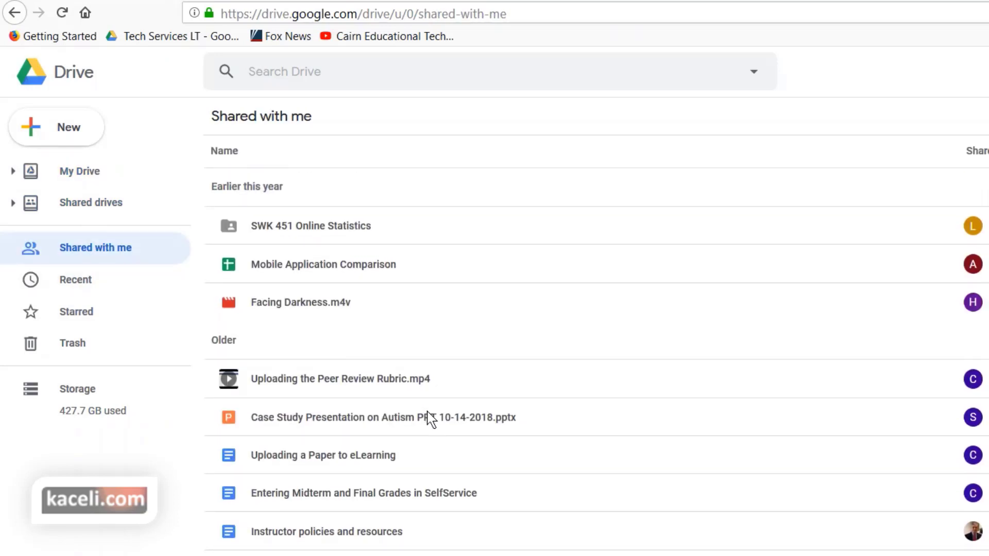
scroll(409, 440, down, 1)
scroll(409, 439, up, 1)
mouse_move(279, 225)
mouse_down()
mouse_move(99, 174)
mouse_move(97, 181)
mouse_up()
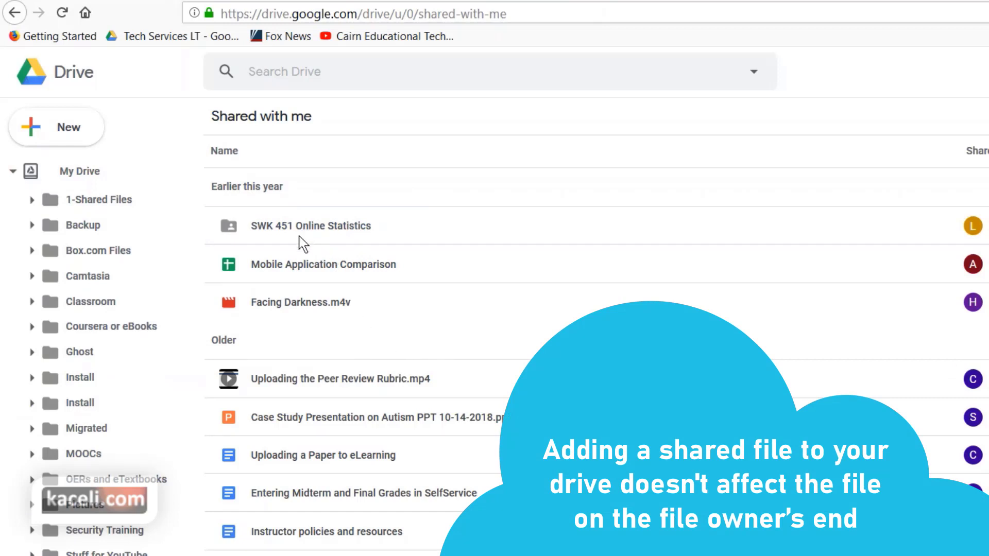
click(84, 180)
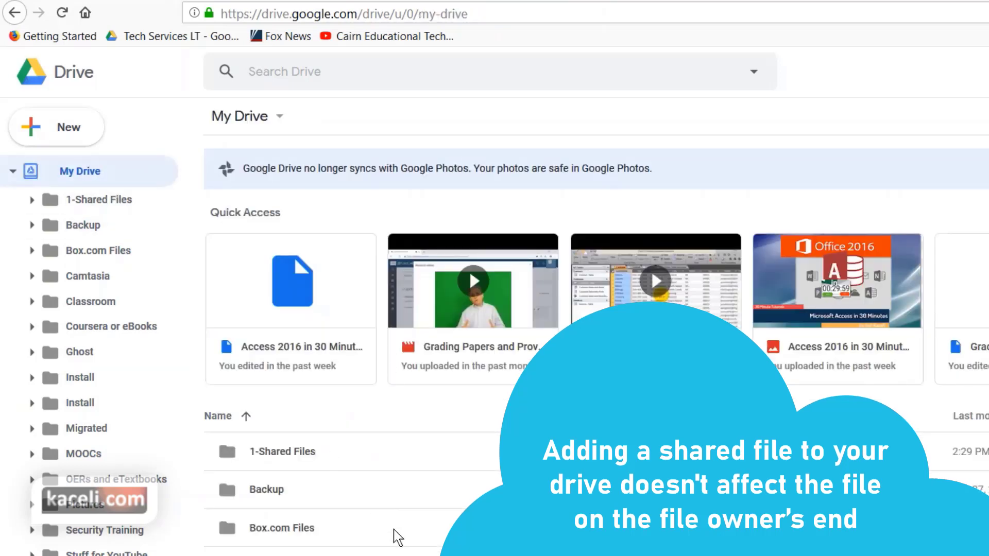
scroll(379, 541, down, 3)
scroll(371, 555, down, 3)
scroll(370, 541, down, 1)
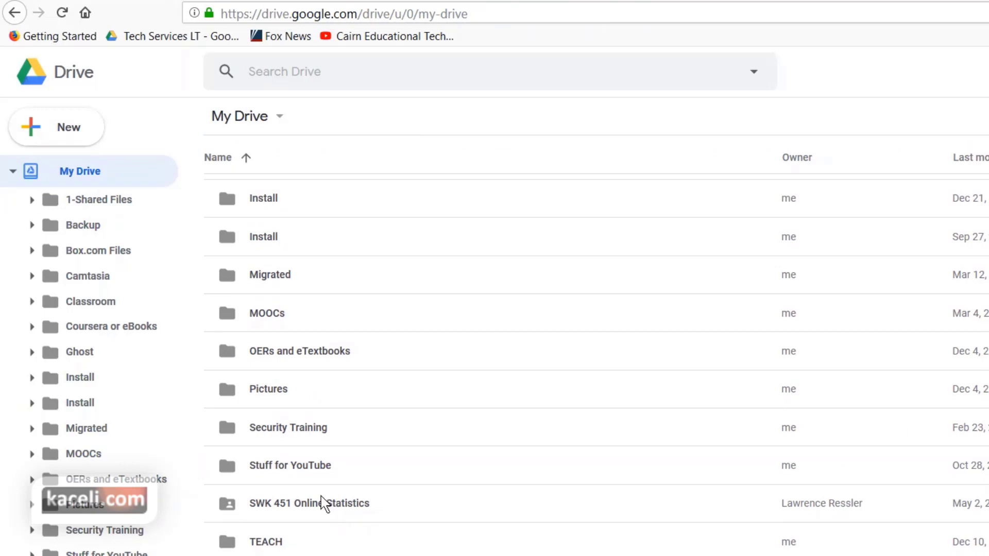
click(342, 508)
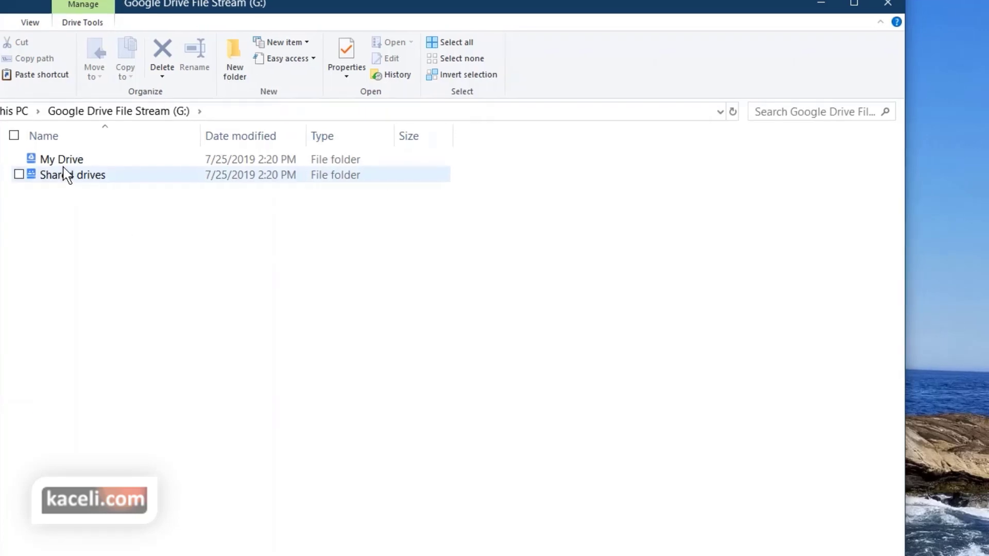
Open My Drive on the G: drive to list its folders, including 1-Shared Files.
double_click(66, 159)
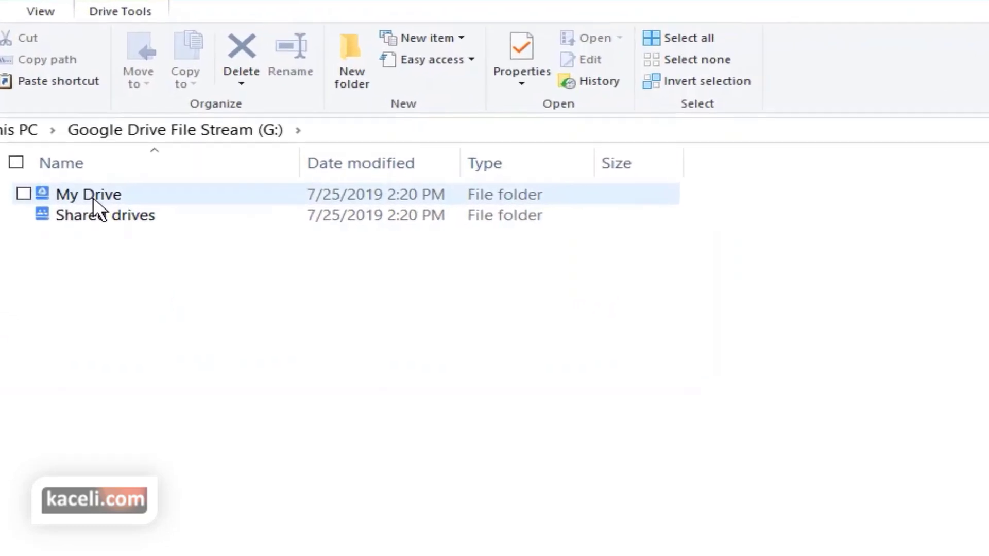
double_click(70, 150)
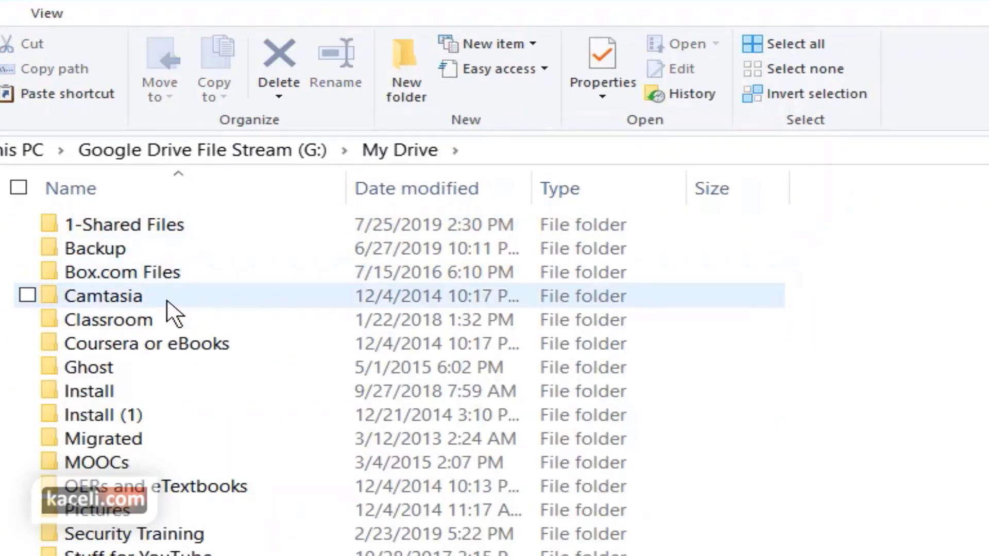
Set 1-Shared Files to Available offline, then disconnect from Wi-Fi.
right_click(128, 224)
mouse_move(147, 279)
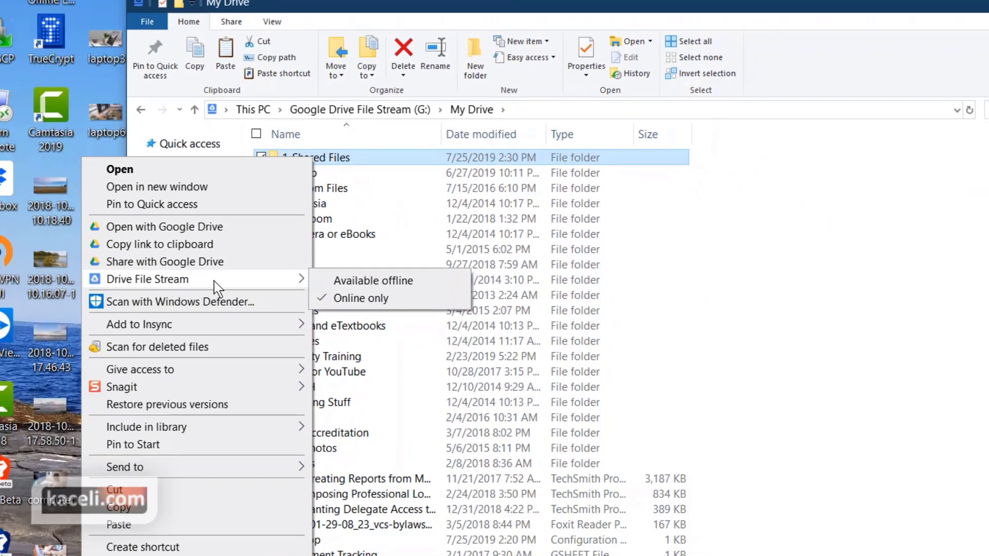
click(370, 283)
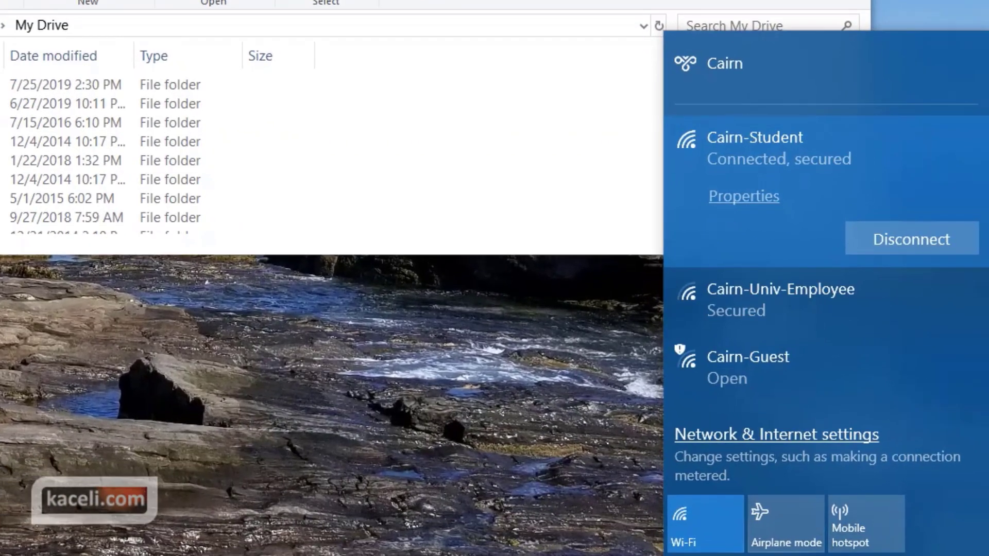
click(914, 237)
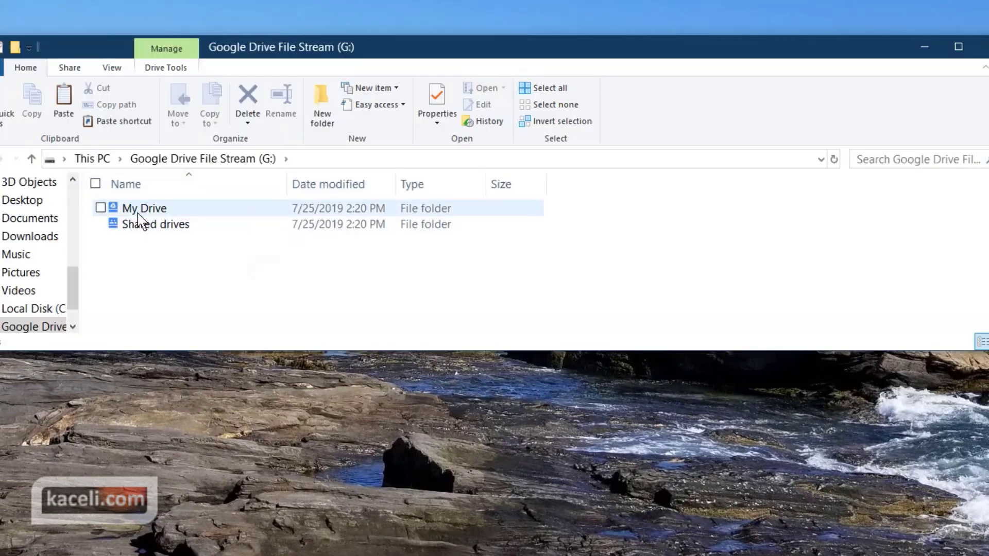
While offline, browse My Drive and 1-Shared Files on G:, then go back up to TEACH.
double_click(128, 209)
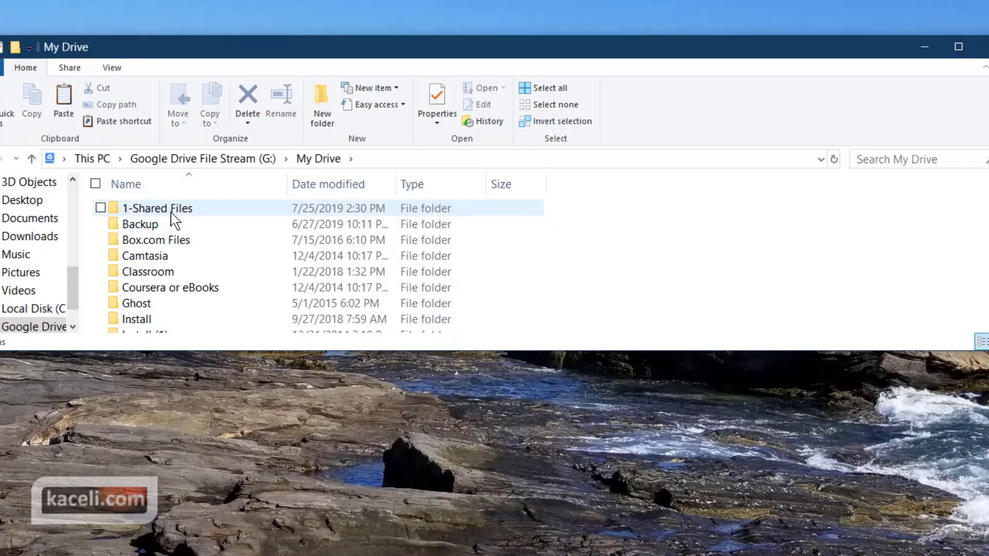
mouse_move(156, 209)
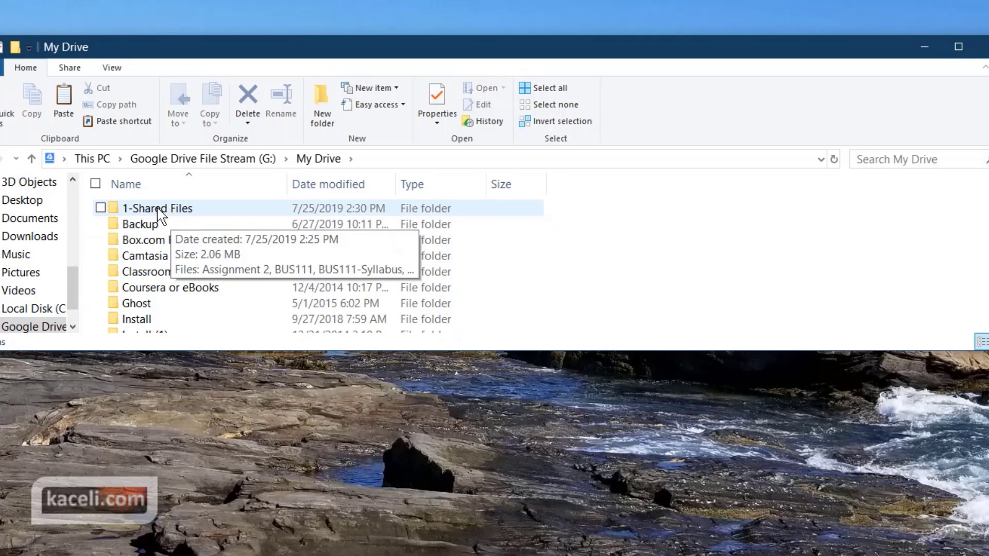
double_click(158, 210)
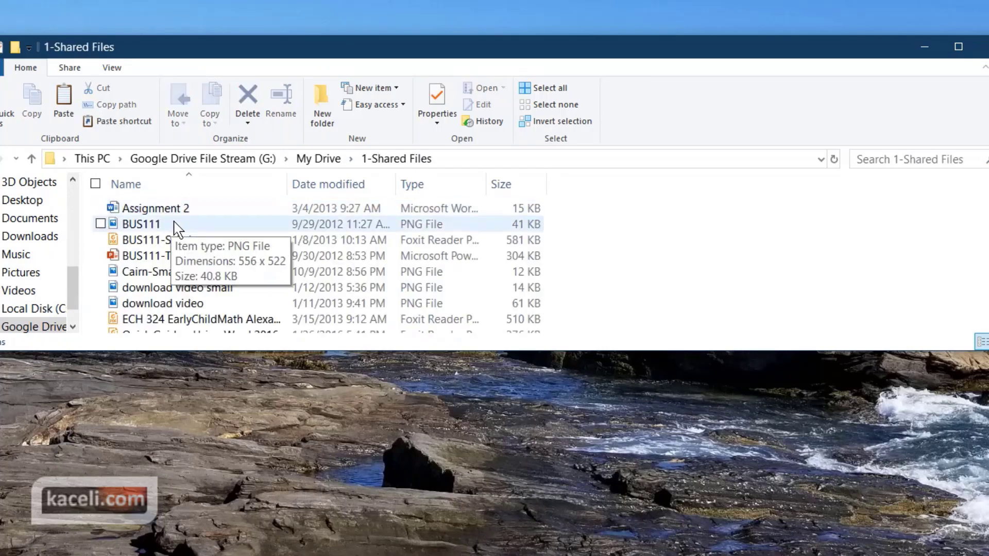
scroll(206, 259, down, 1)
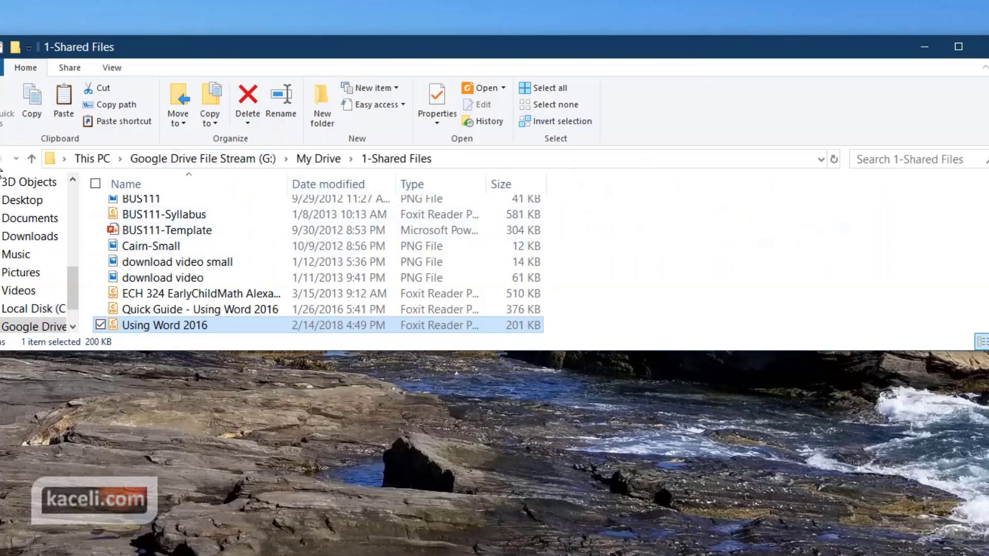
click(31, 159)
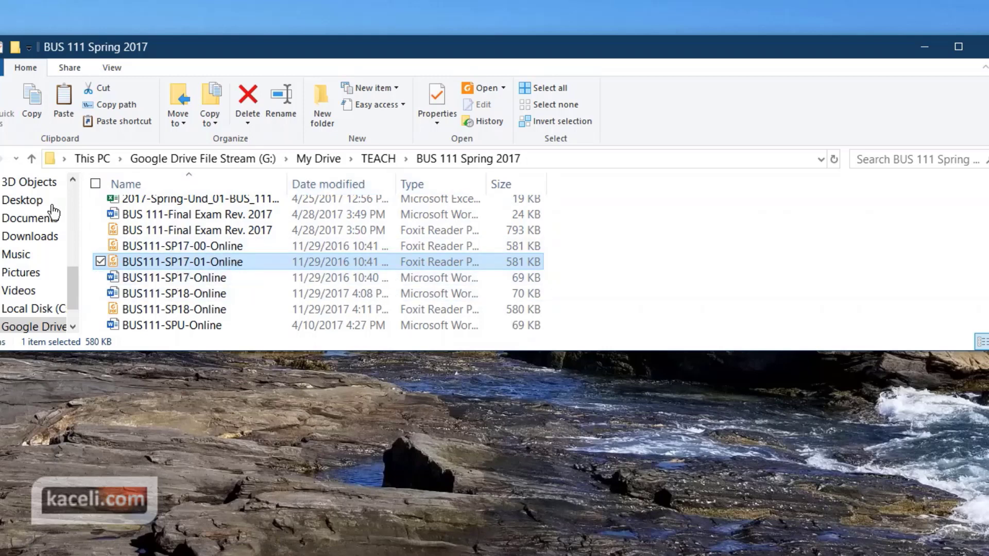
click(31, 159)
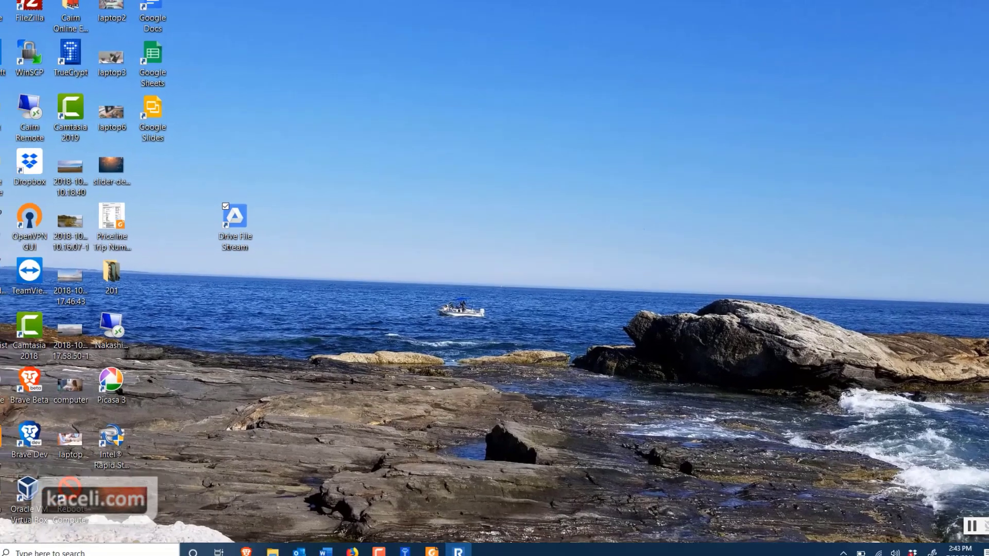
Launch Word from Windows search, start a blank document, and bring up Save As.
click(110, 547)
text(word)
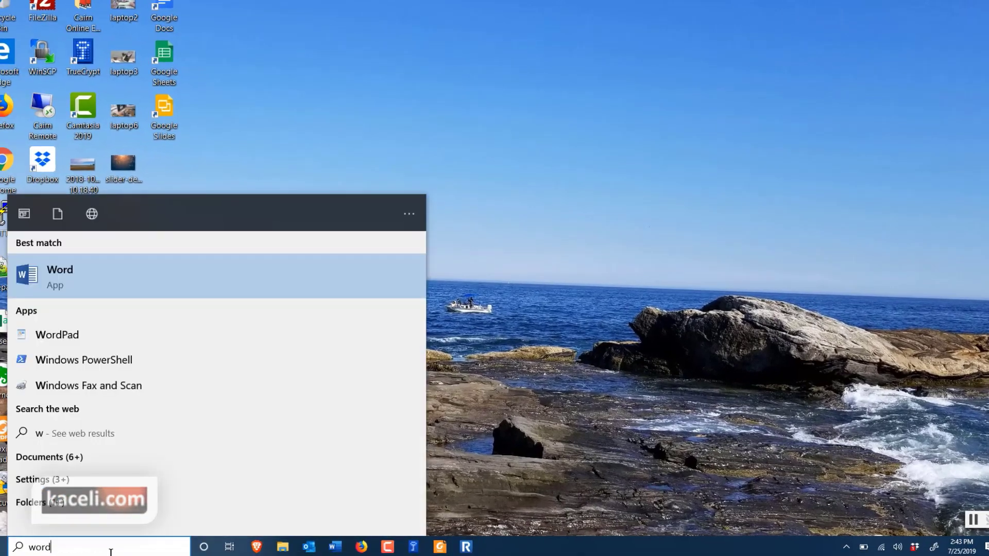
key(Return)
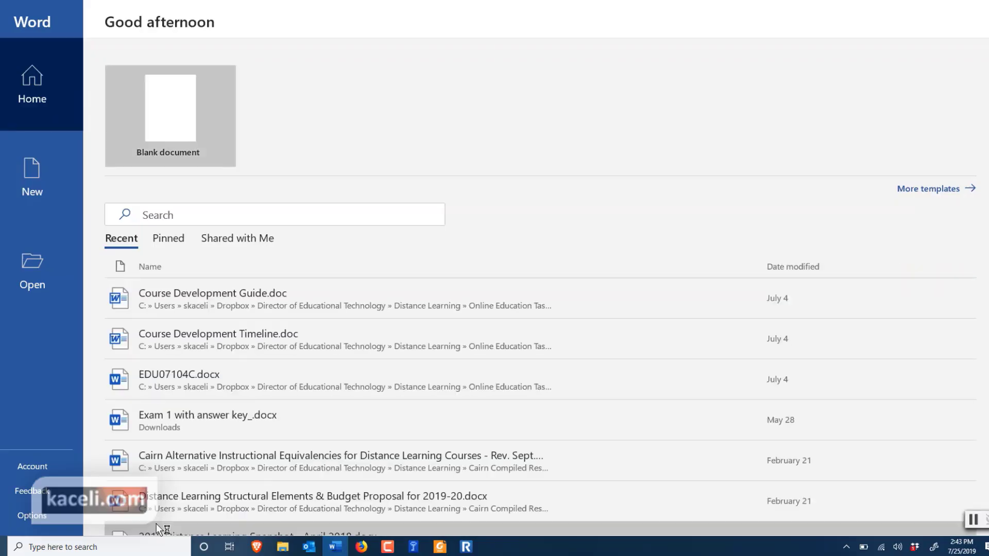
click(169, 140)
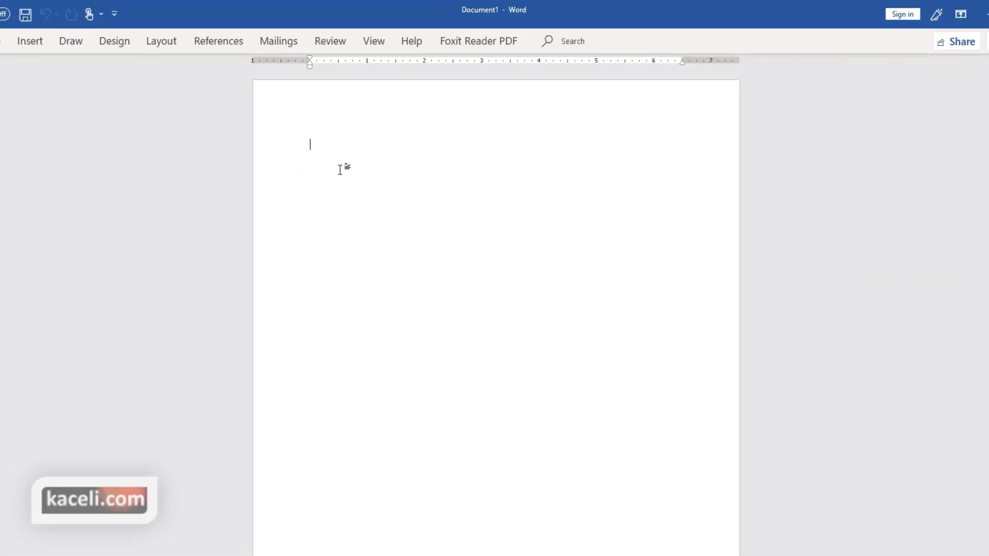
text(sdfsdfdsfsdfsdf asdfa sfsda;flkjsdfkj;)
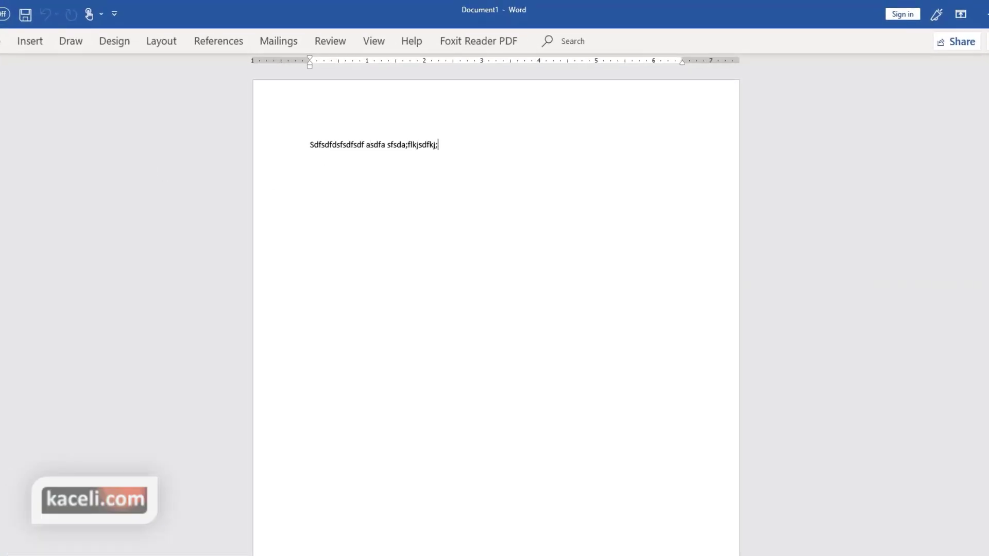
text(sd;fljasfd sd fsd fds fs)
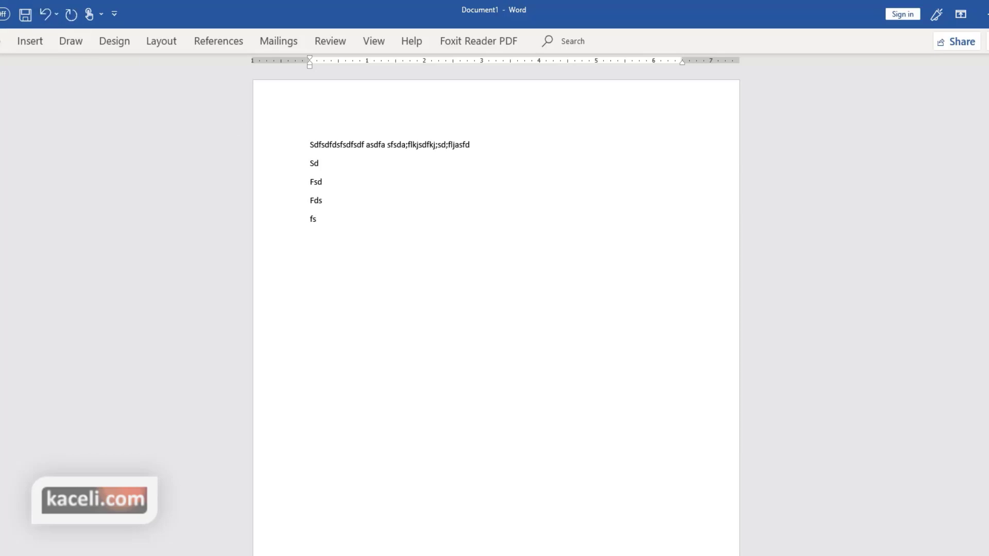
key(alt+f)
click(15, 234)
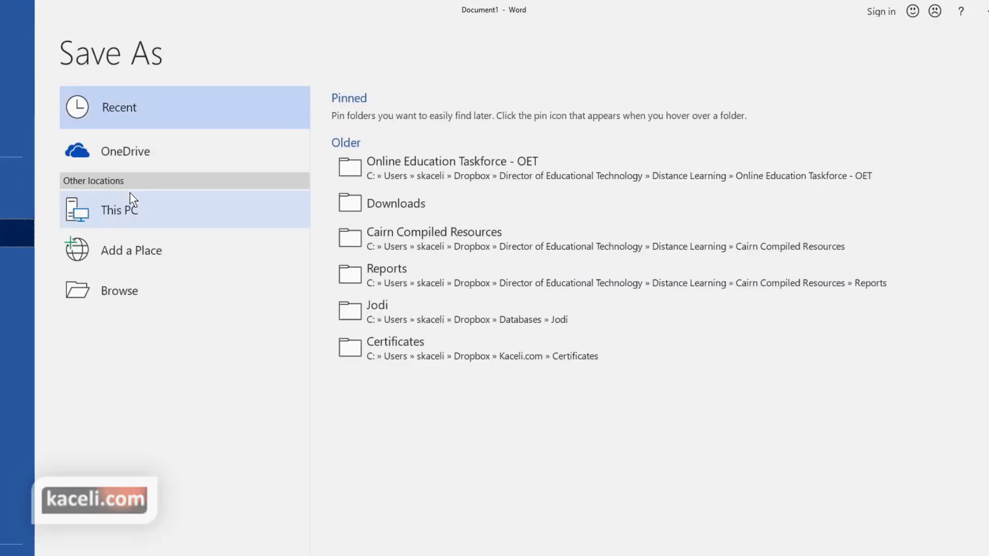
Save the Word document as 'test file' in G:\My Drive\1-Shared Files.
click(131, 304)
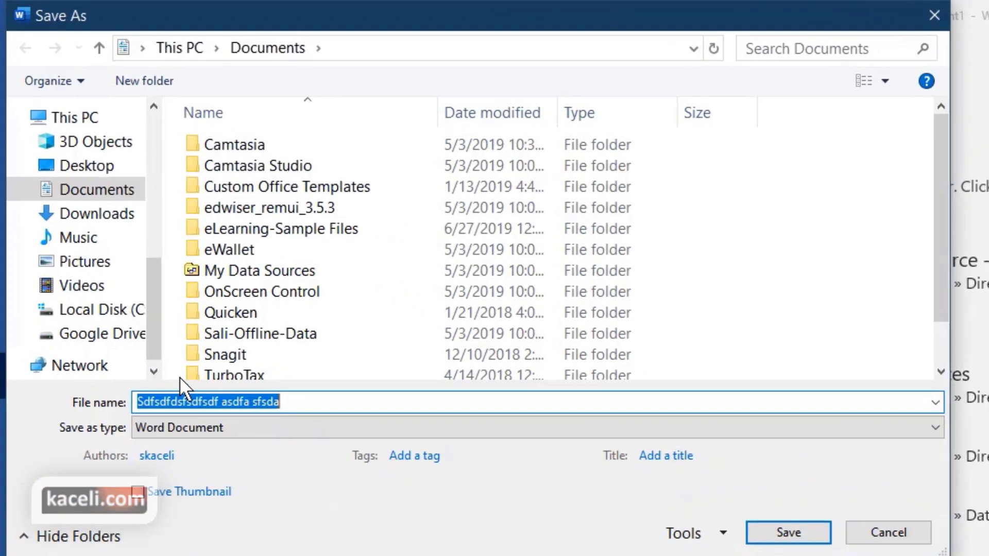
click(132, 336)
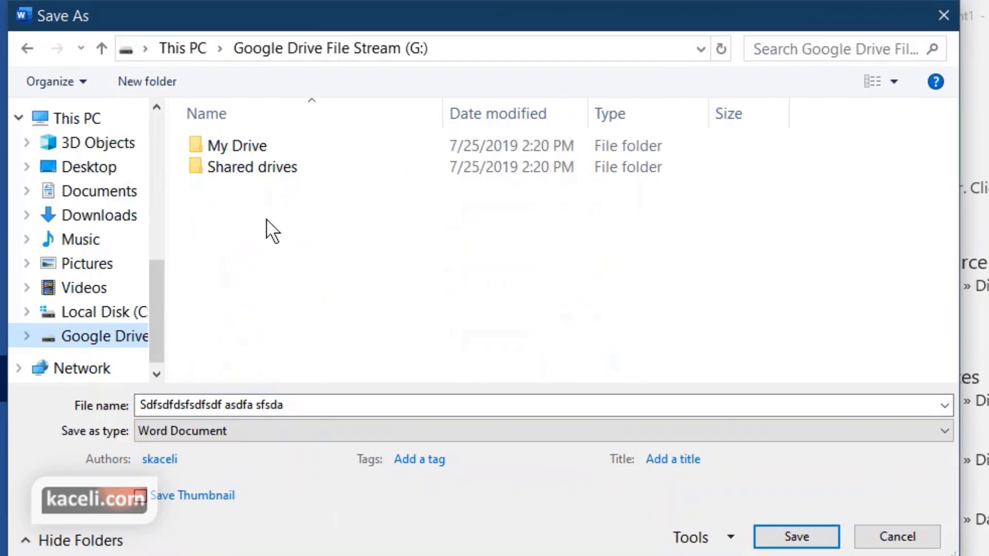
double_click(250, 149)
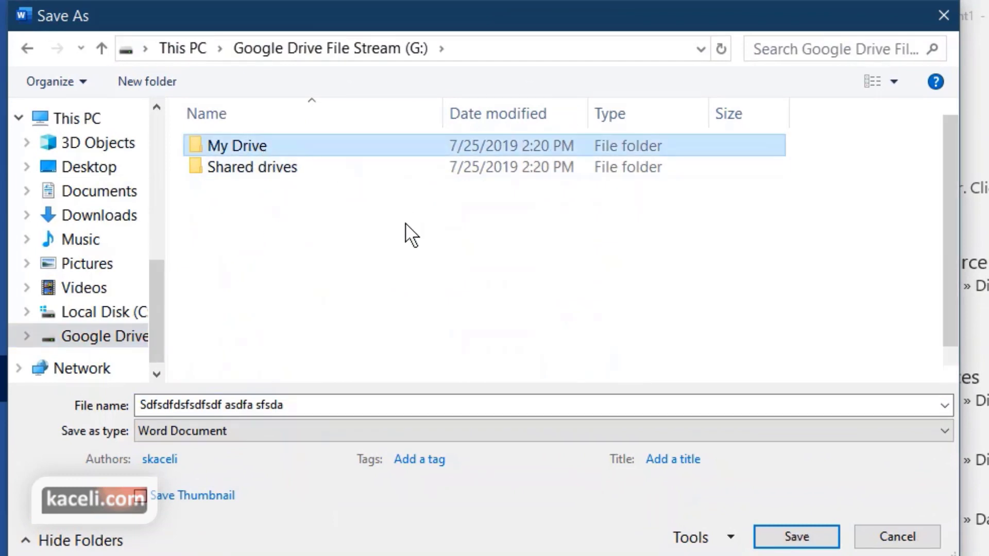
double_click(273, 147)
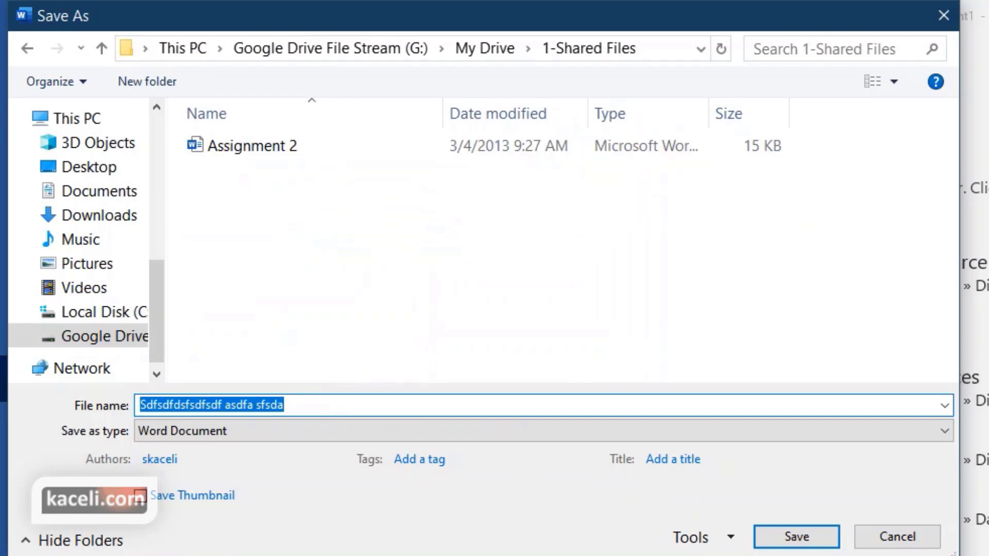
text(test file)
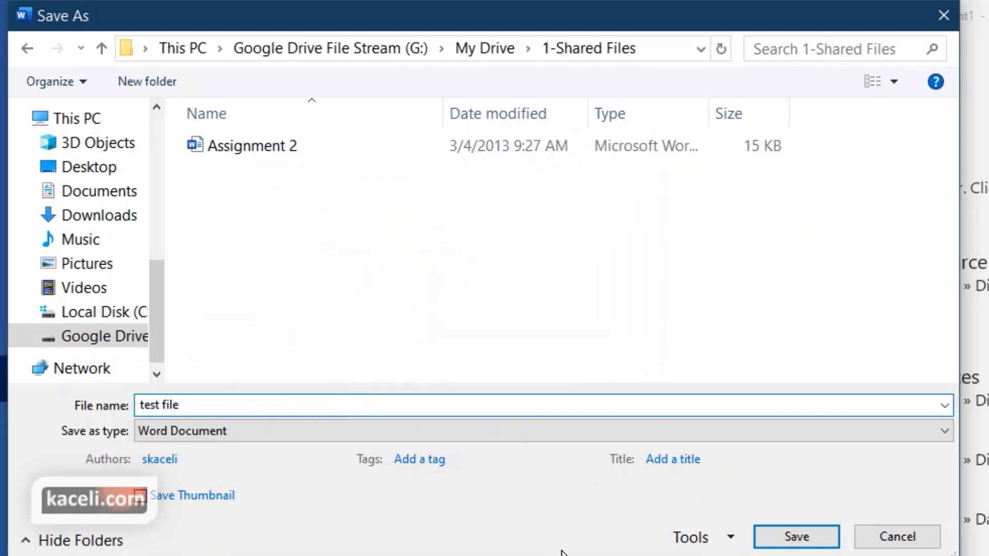
click(805, 537)
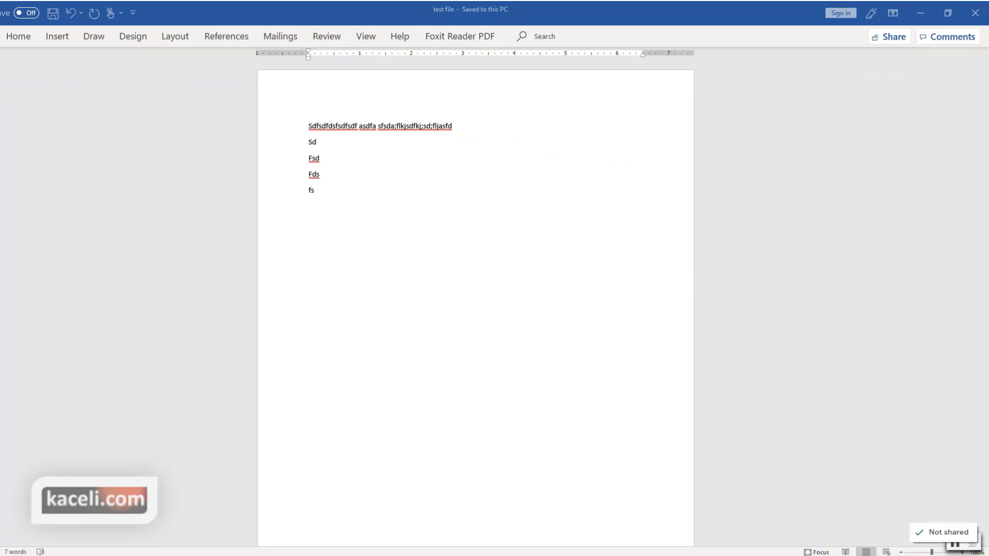
click(16, 37)
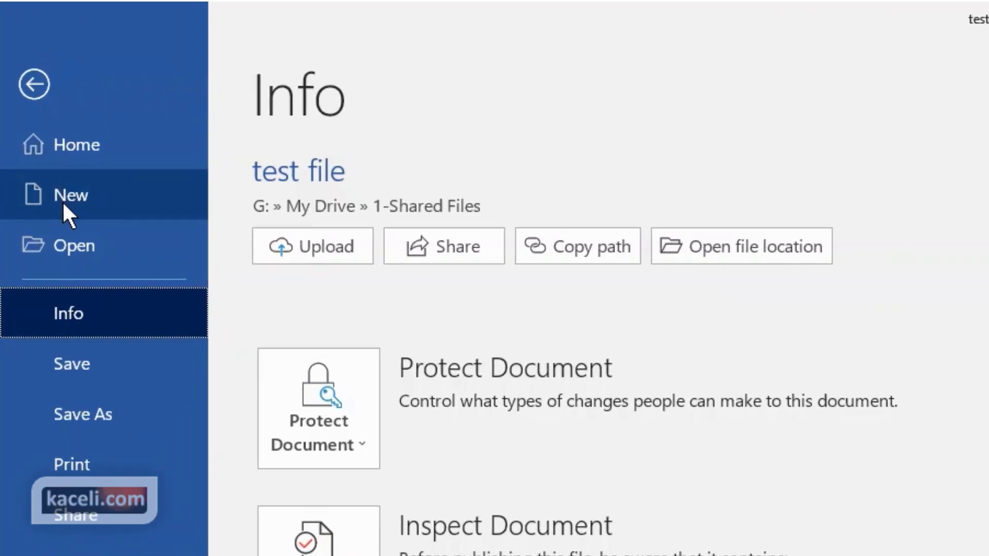
click(52, 239)
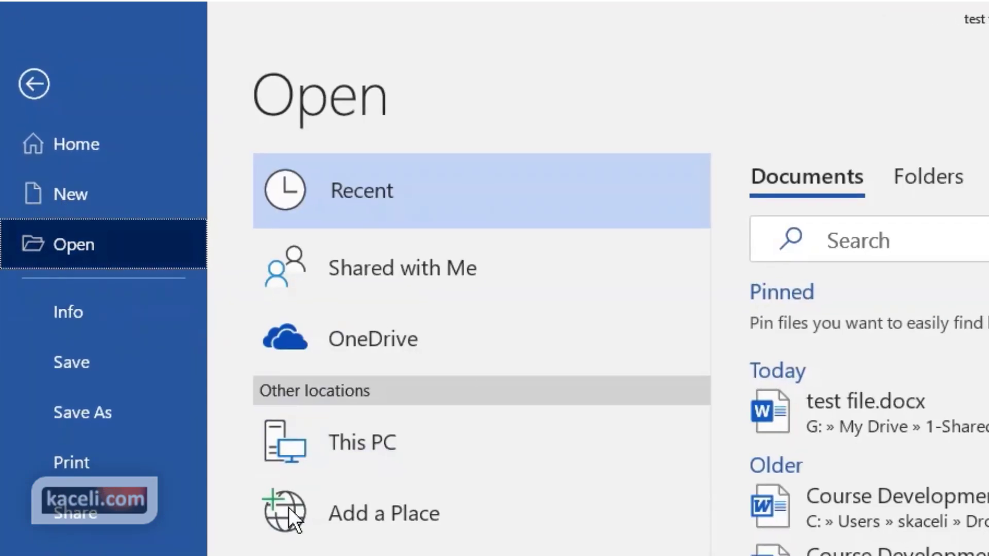
click(381, 507)
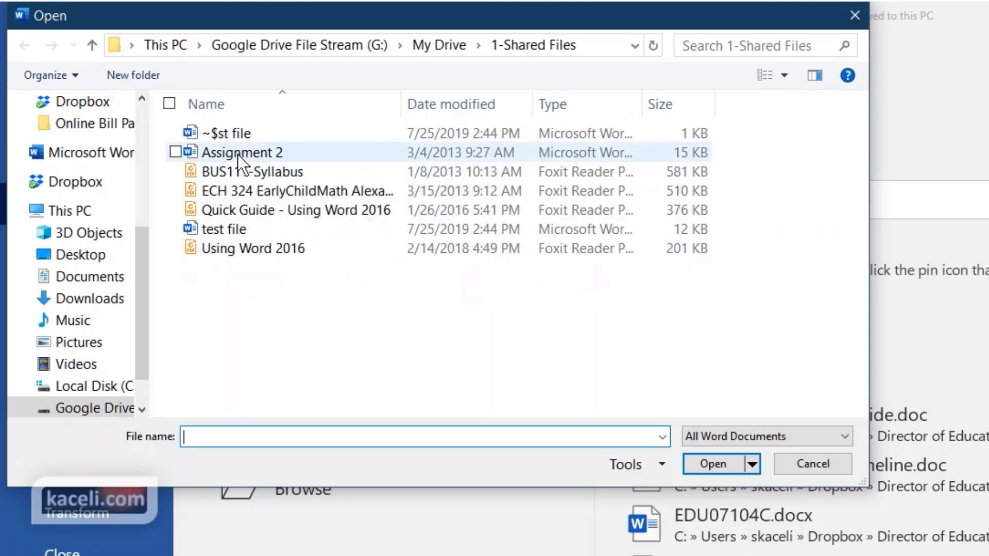
click(238, 154)
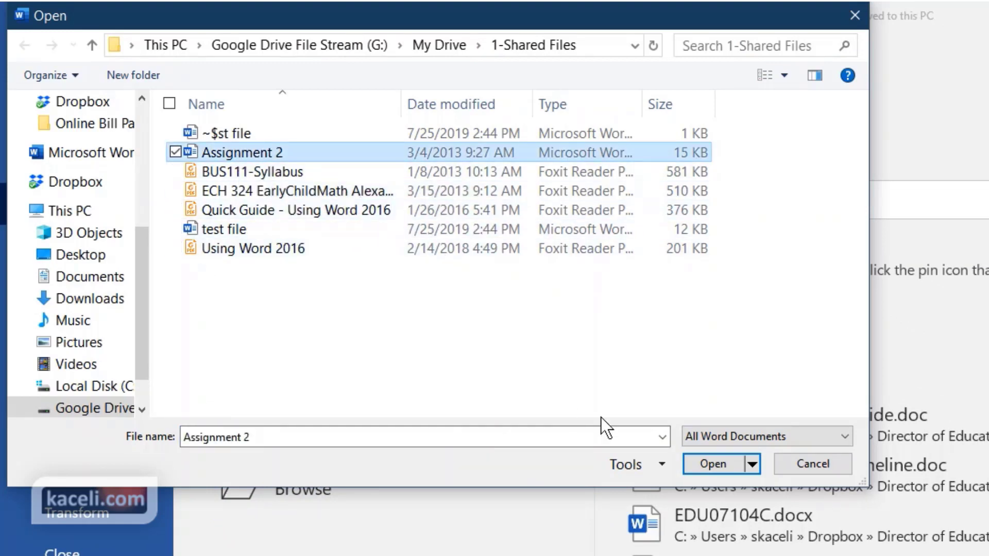
click(328, 41)
scroll(146, 341, down, 2)
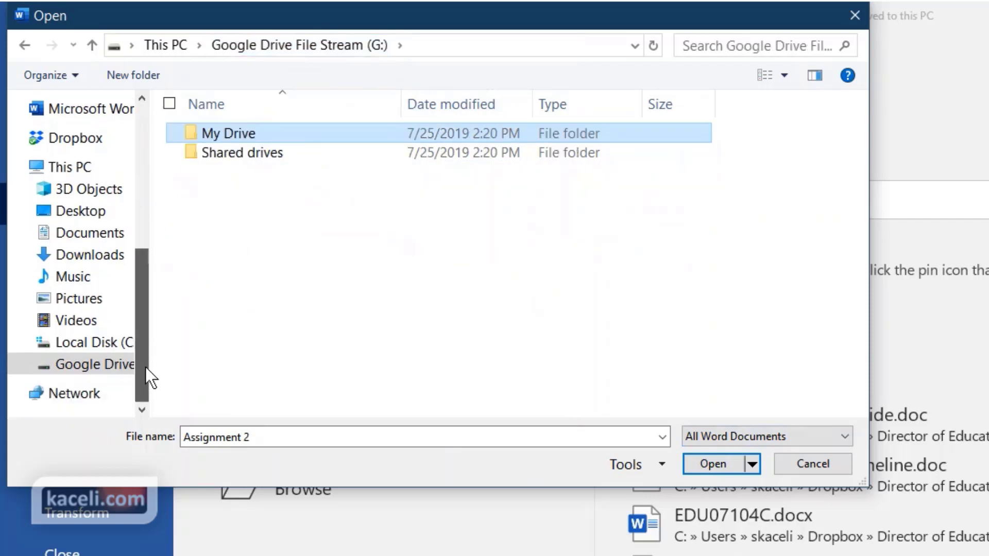
click(109, 366)
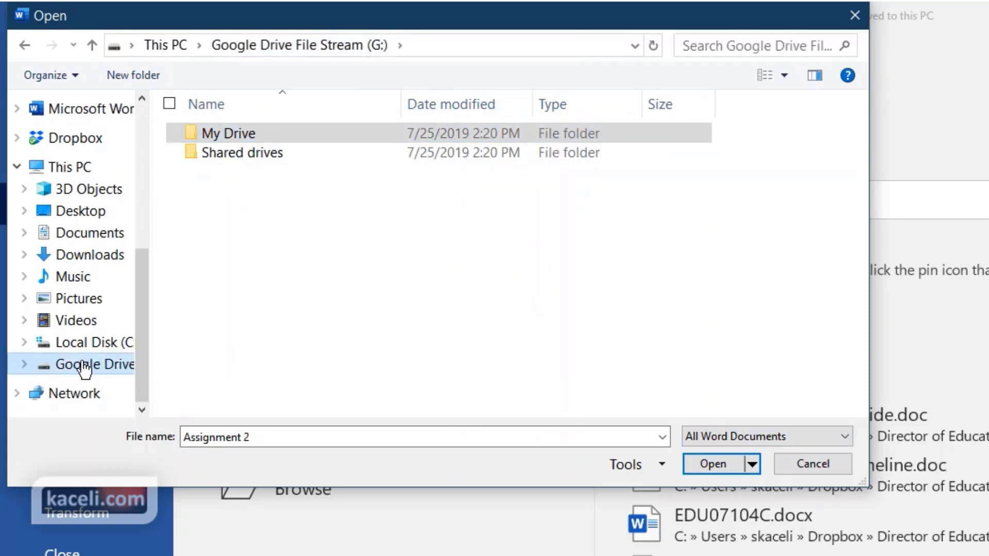
double_click(243, 132)
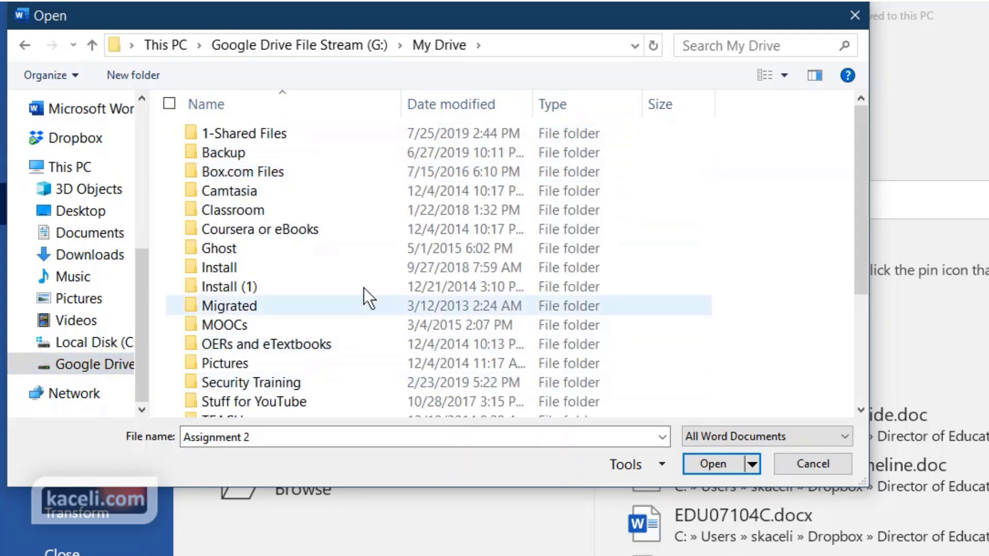
click(293, 139)
double_click(292, 139)
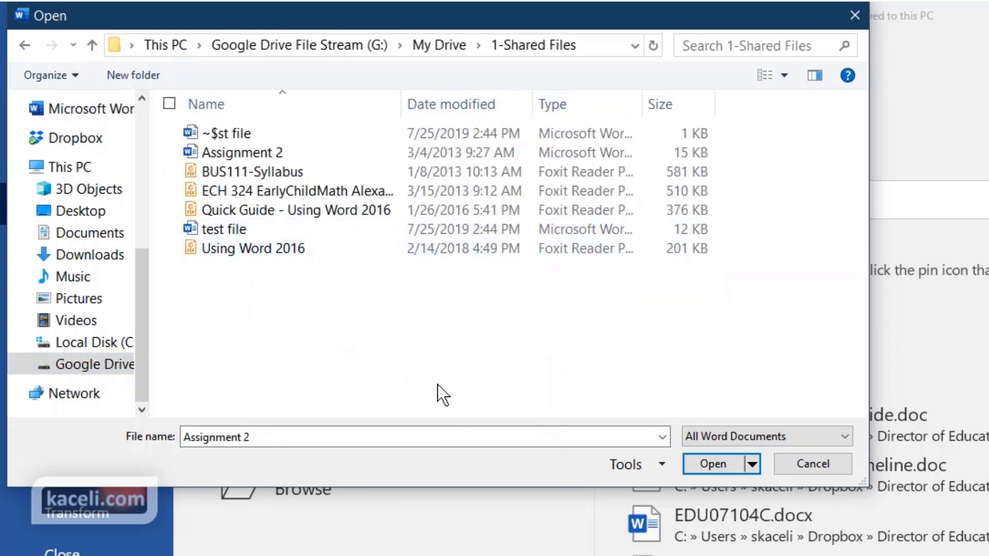